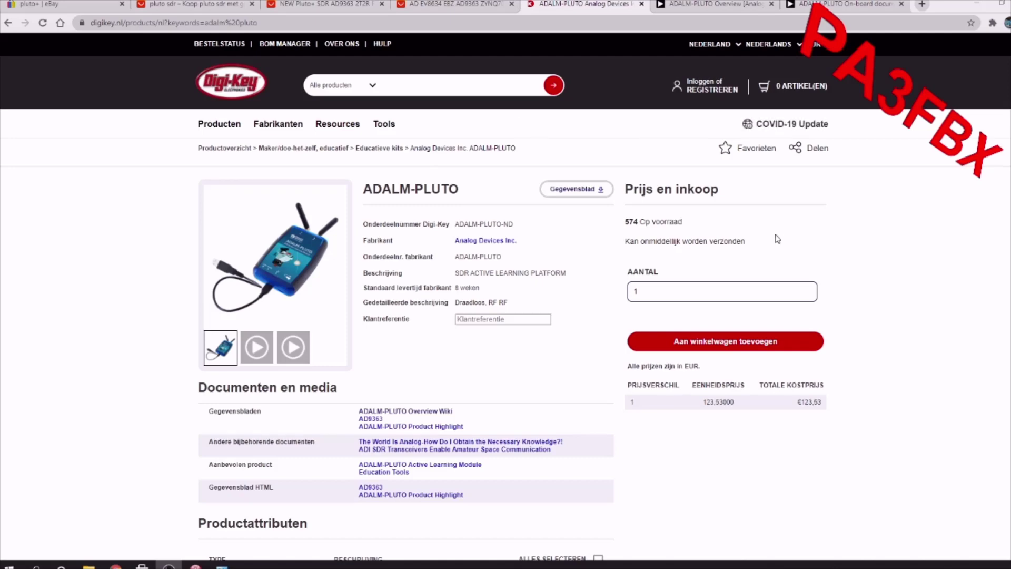
# Review the AliExpress listing for the NEW Pluto+ SDR AD9363 2T2R Radio, including its chip, channel configuration and price.
pyautogui.hotkey('ctrl', 'shift', 'Tab')
pyautogui.click(324, 6)
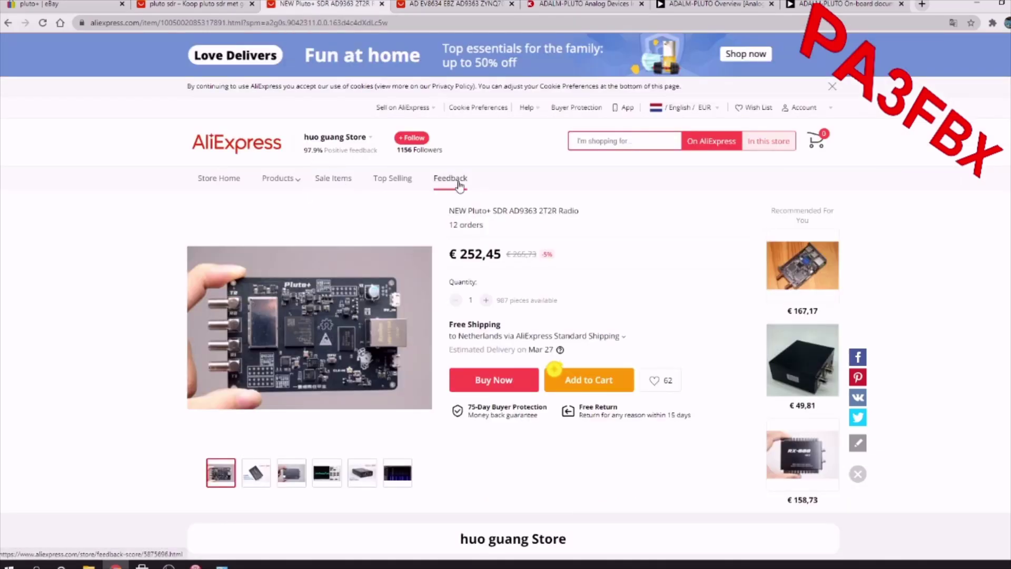
pyautogui.moveTo(386, 246)
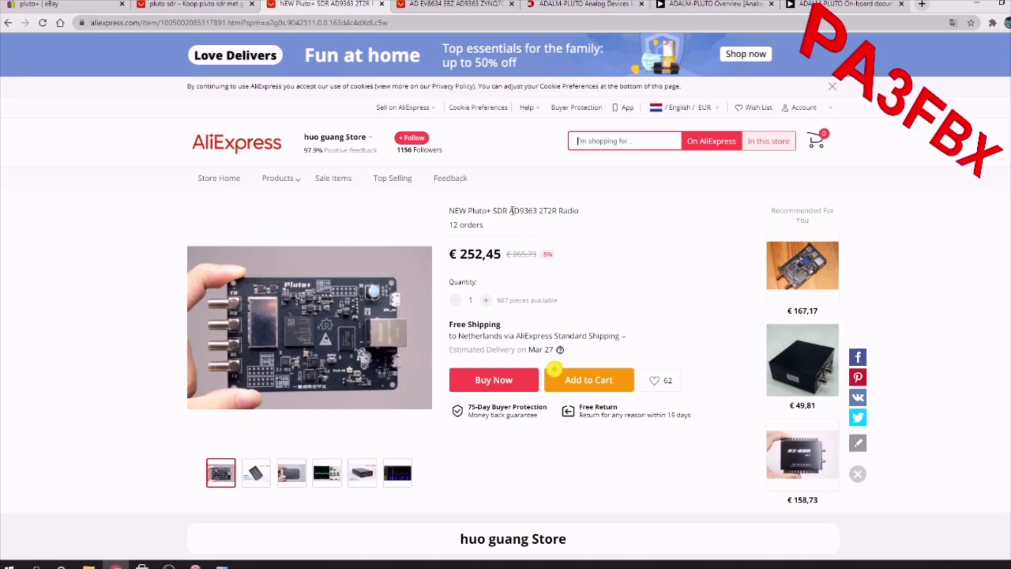
pyautogui.moveTo(510, 210); pyautogui.dragTo(548, 211)
pyautogui.click(539, 211)
pyautogui.scroll(-2, 524, 232)
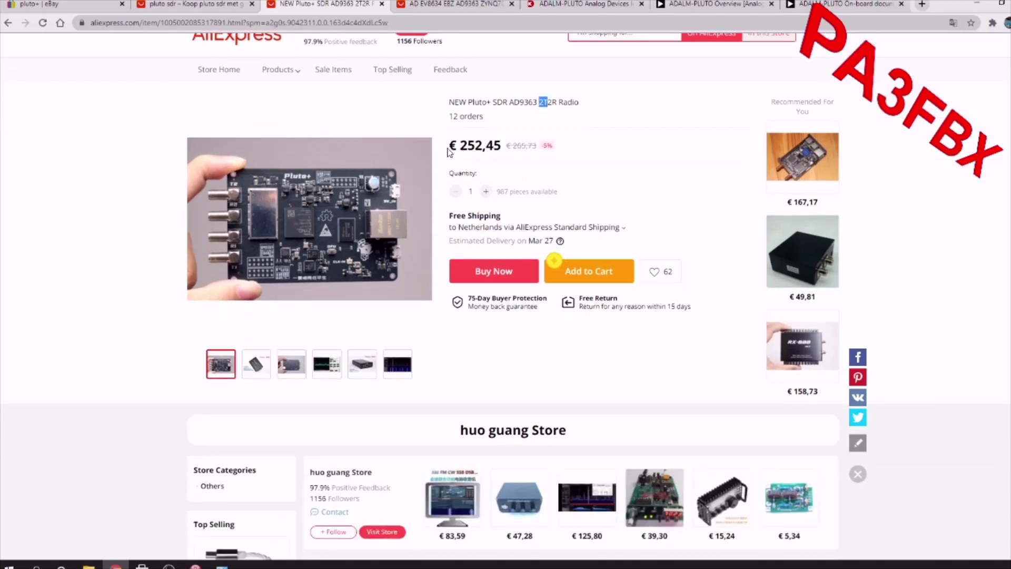
pyautogui.scroll(-10, 449, 153)
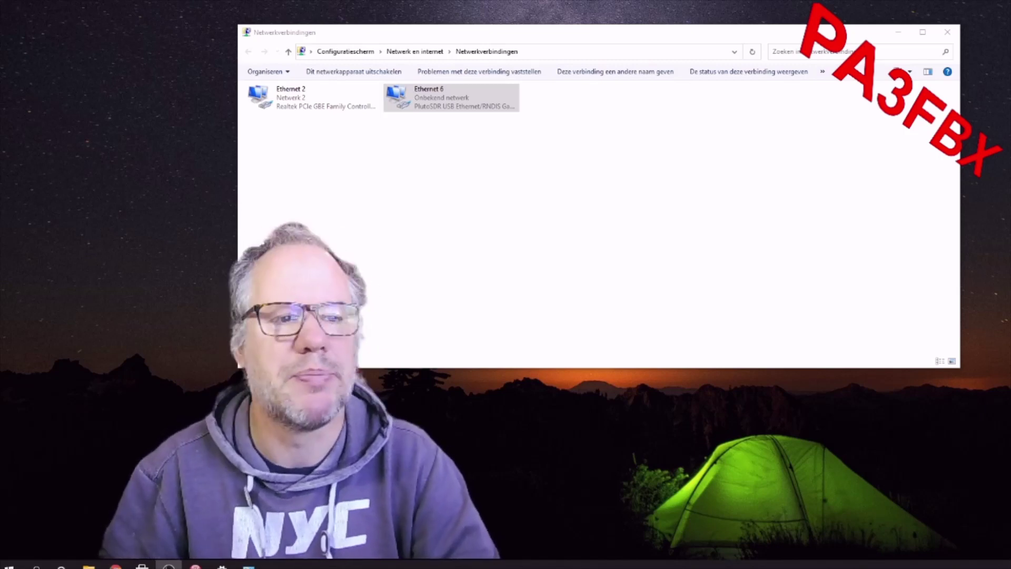
# Show the connection details of the PlutoSDR Ethernet 6 adapter and open the PlutoSDR (J:) drive in File Explorer.
pyautogui.click(414, 94)
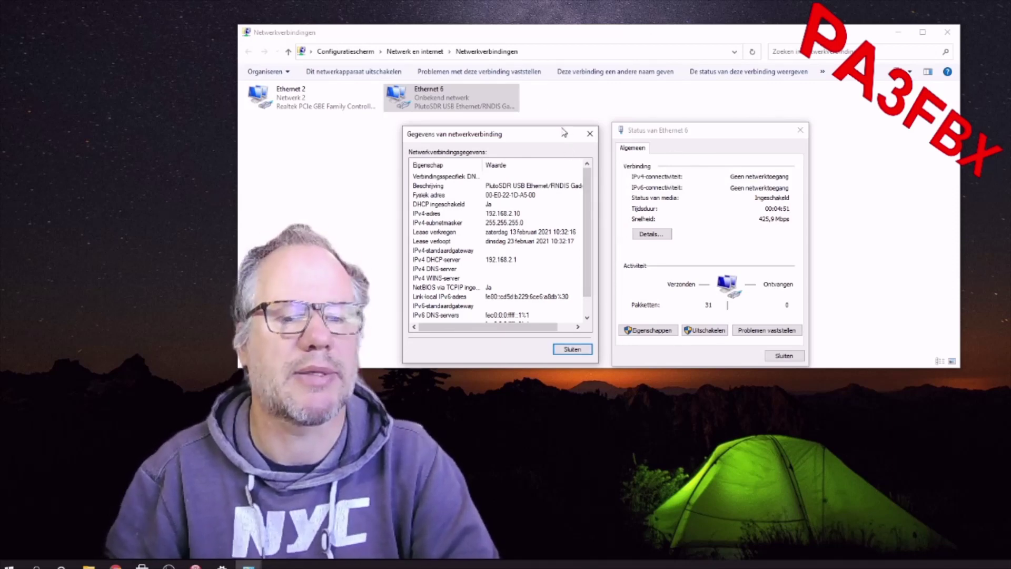
pyautogui.click(88, 565)
pyautogui.moveTo(514, 95); pyautogui.dragTo(562, 95)
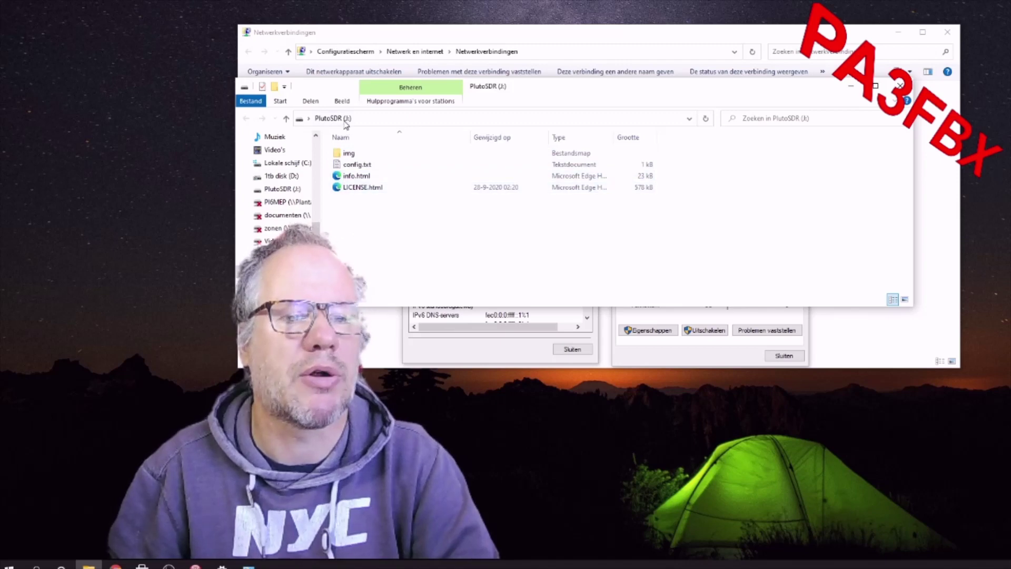
# Open config.txt from the PlutoSDR drive and examine its network, WLAN, USB Ethernet, system and action settings.
pyautogui.doubleClick(352, 165)
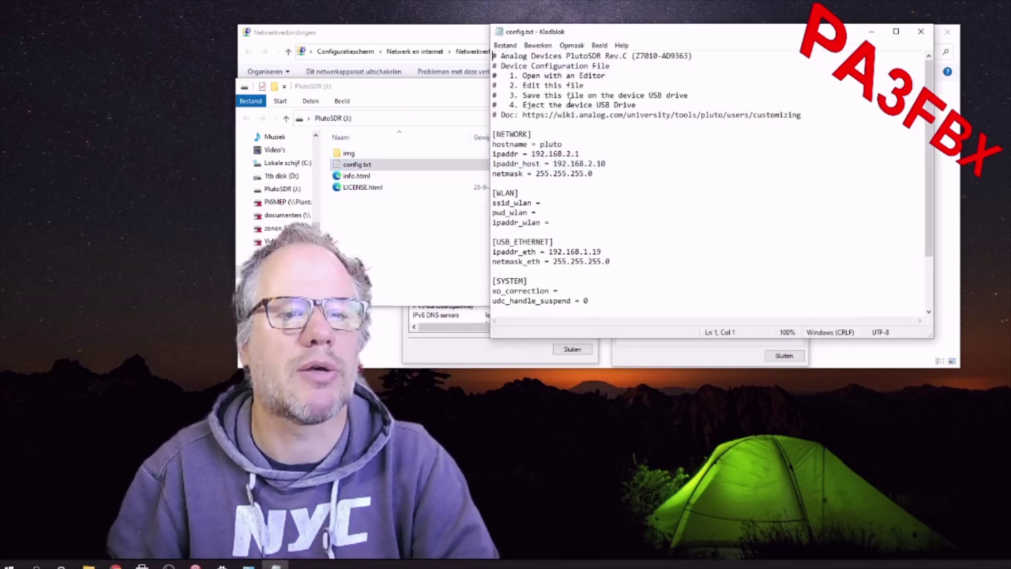
pyautogui.scroll(-2, 570, 102)
pyautogui.scroll(1, 570, 102)
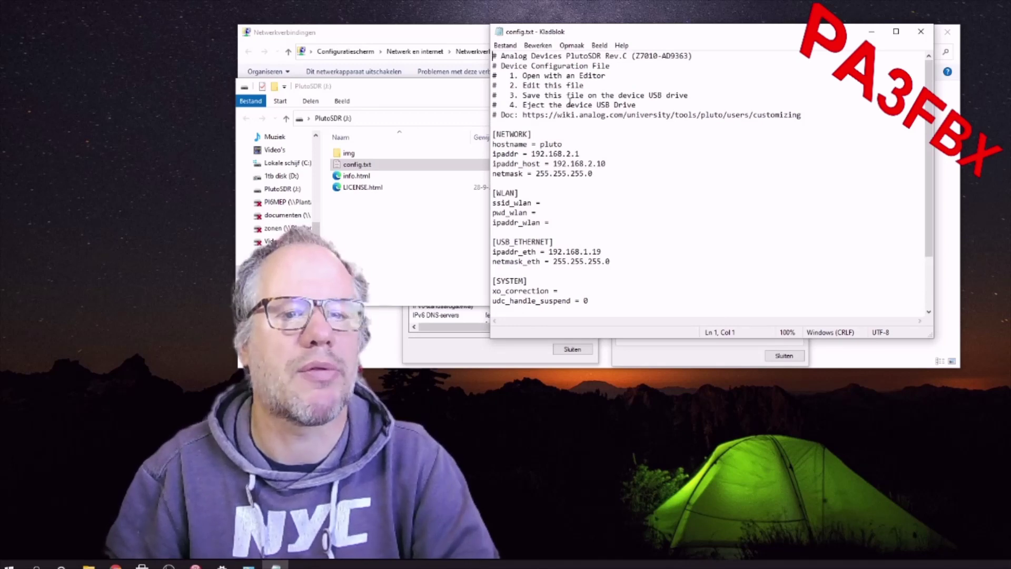
pyautogui.scroll(-2, 570, 101)
pyautogui.scroll(3, 570, 102)
pyautogui.scroll(-3, 569, 108)
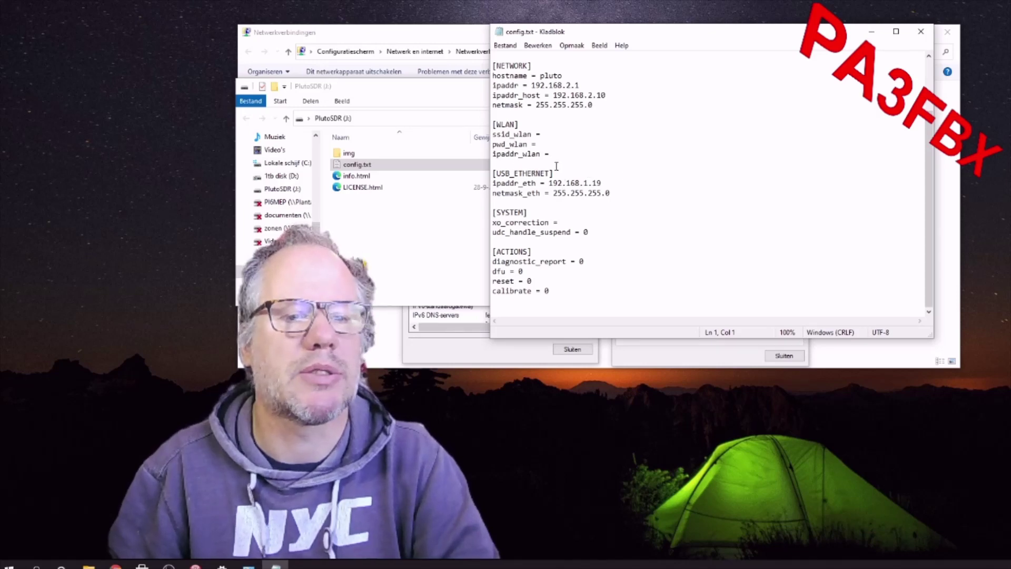
pyautogui.scroll(3, 572, 149)
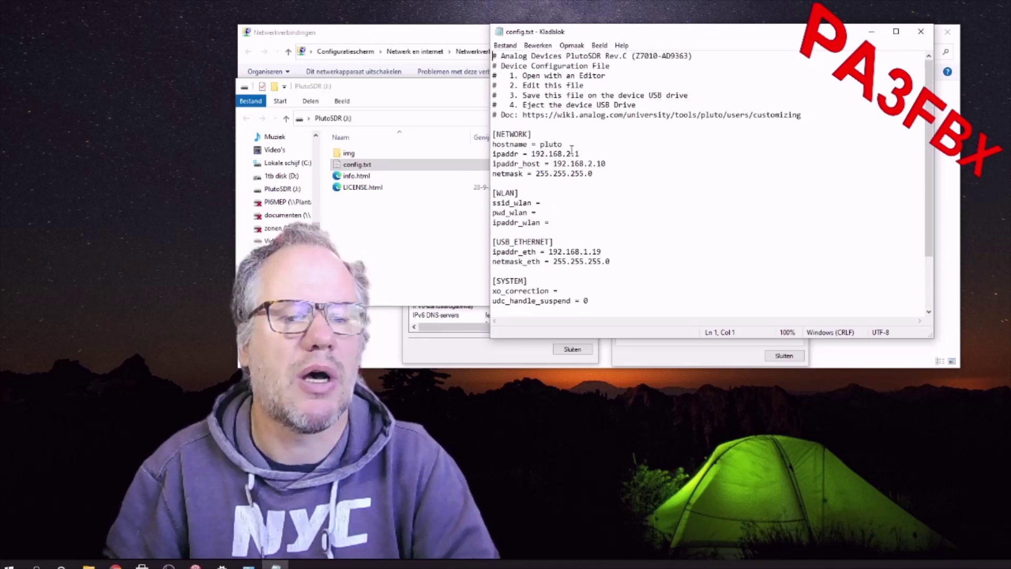
# Open info.html from the PlutoSDR drive in the browser and review its driver instructions, supported frameworks and firmware version information.
pyautogui.click(356, 178)
pyautogui.rightClick(354, 177)
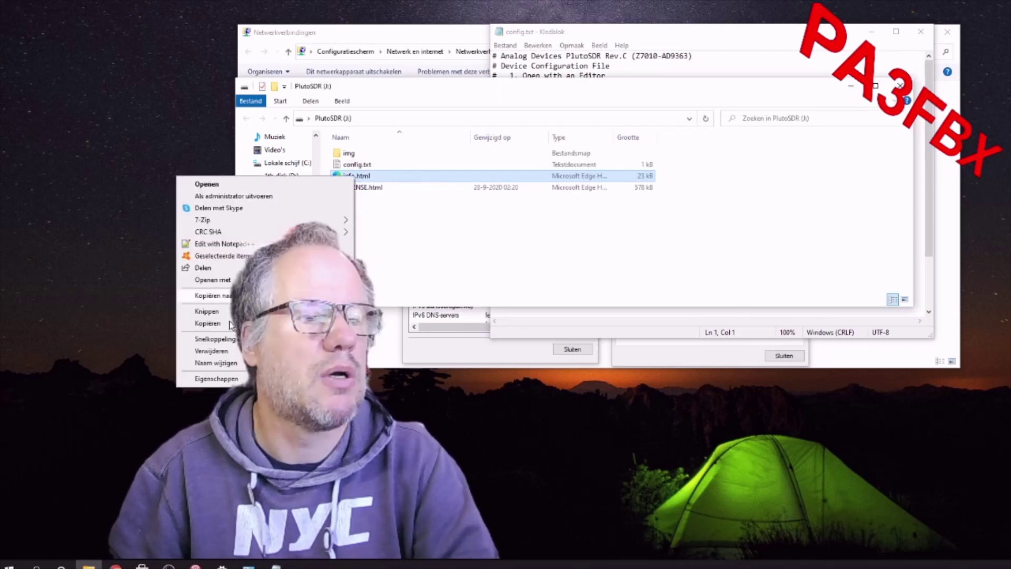
pyautogui.moveTo(316, 280)
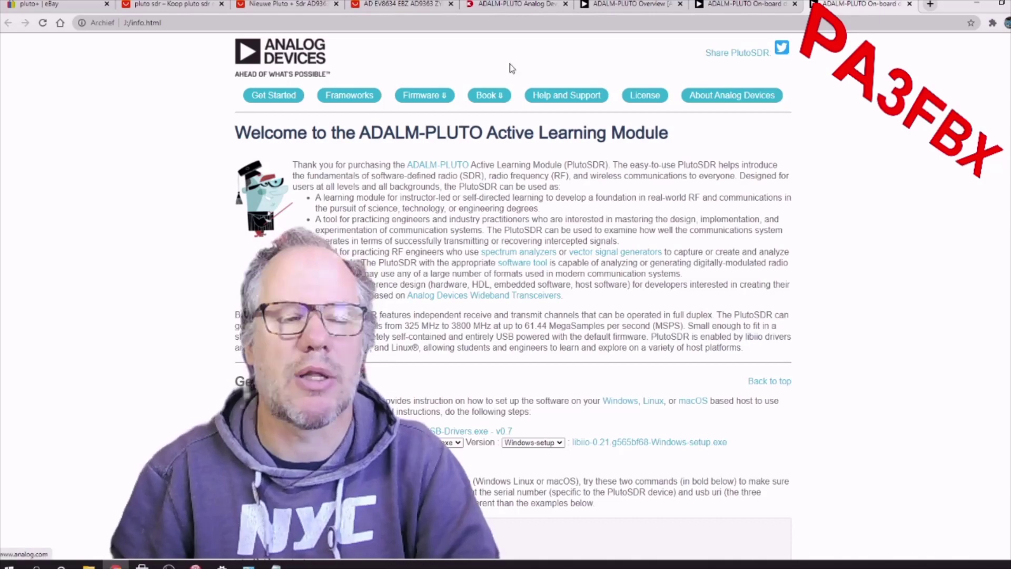
pyautogui.scroll(-3, 800, 96)
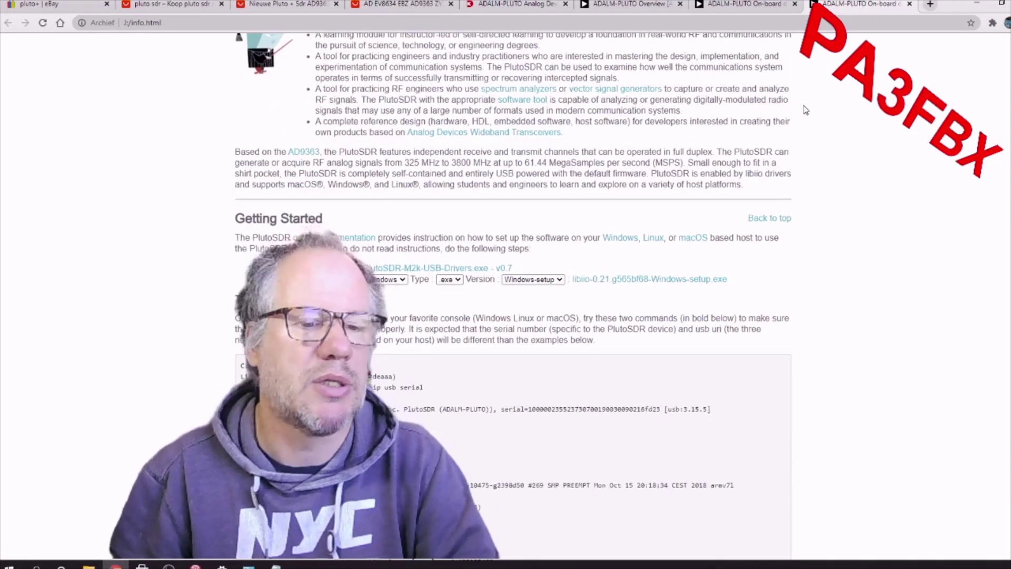
pyautogui.scroll(-5, 804, 110)
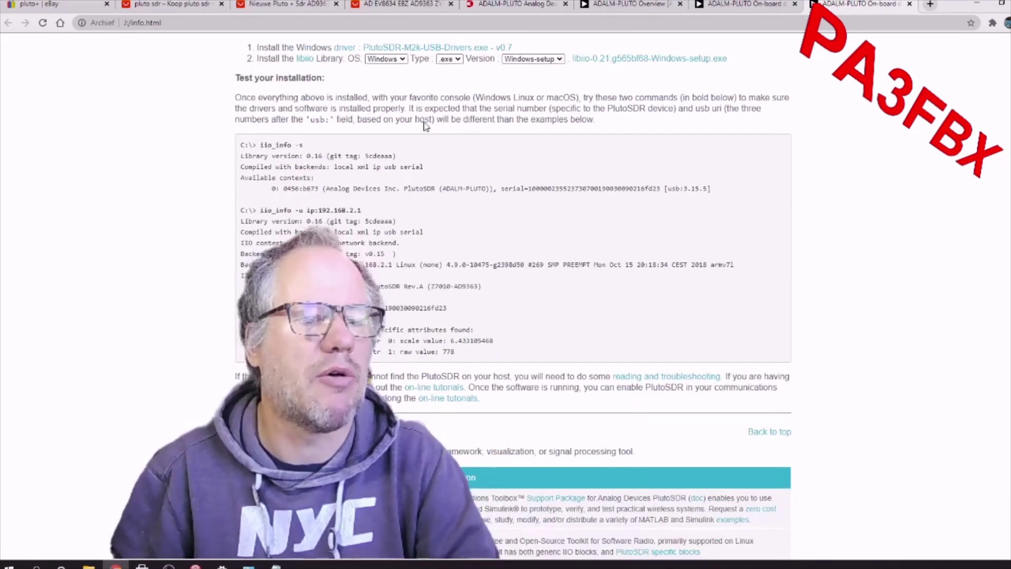
pyautogui.scroll(-7, 426, 126)
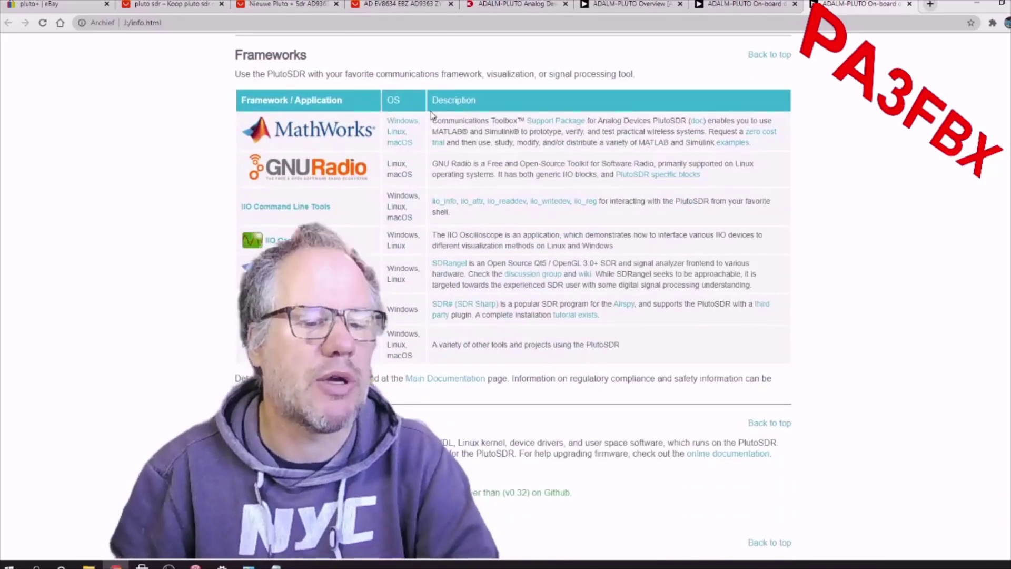
pyautogui.scroll(-4, 432, 115)
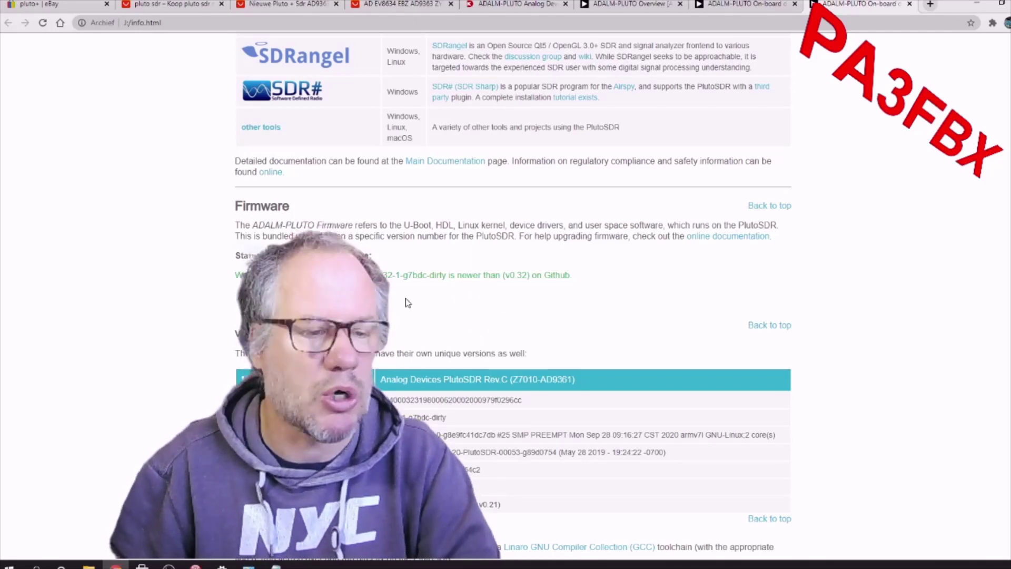
# Switch to SDR Console, search for a PlutoSDR device, add it to the radio definitions and save the list.
pyautogui.hotkey('alt', 'Tab')
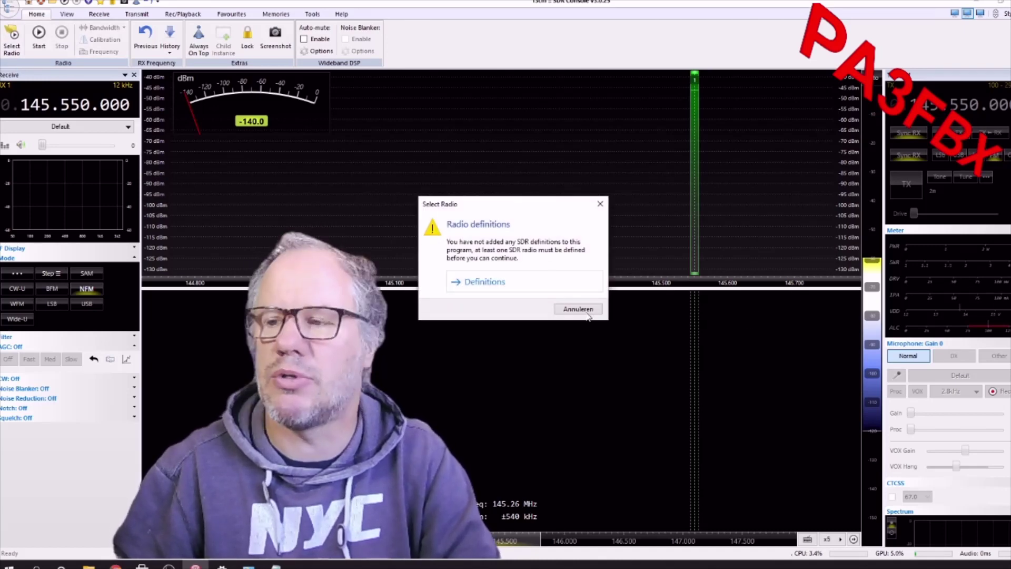
pyautogui.click(484, 280)
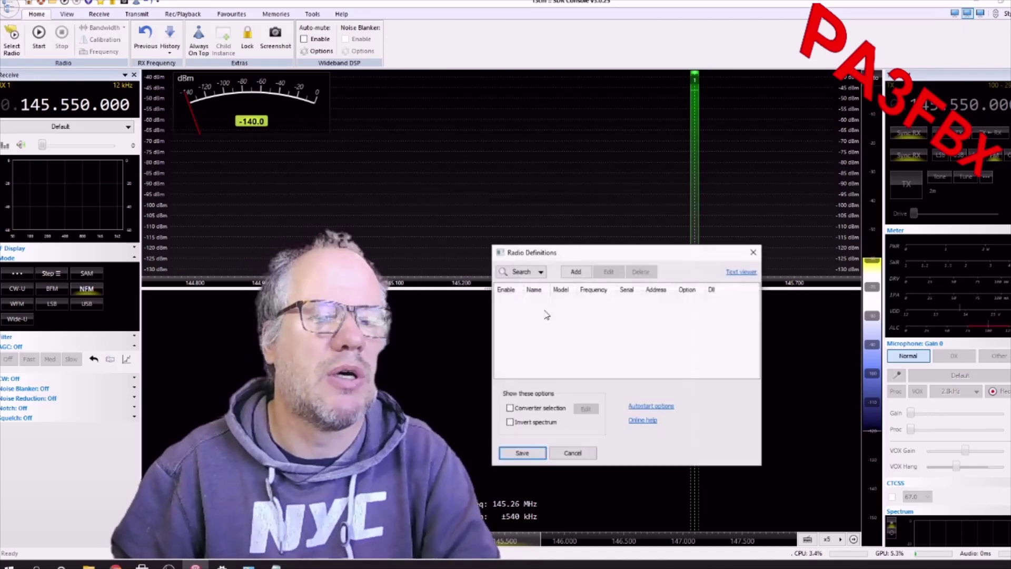
pyautogui.click(527, 271)
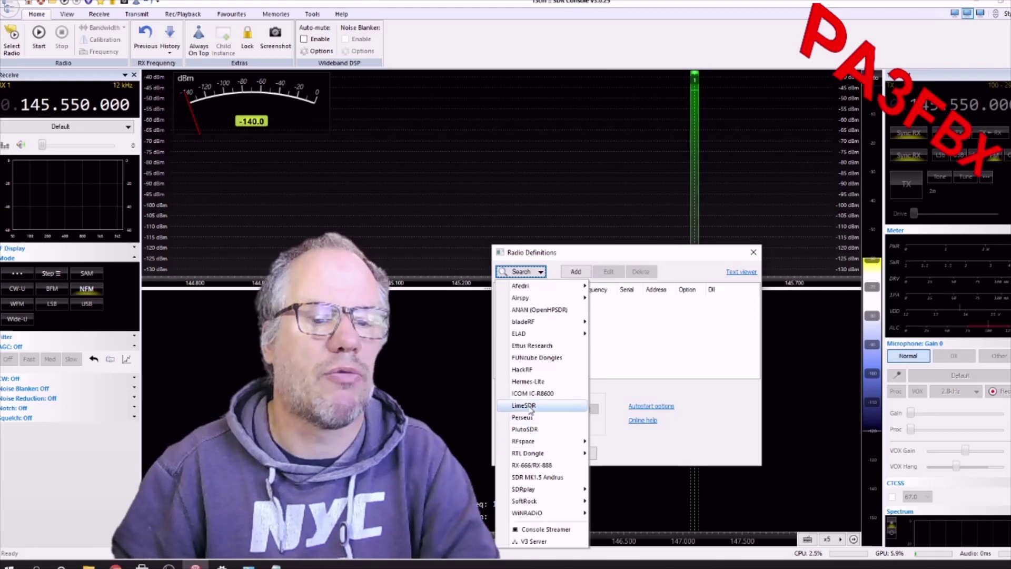
pyautogui.click(531, 432)
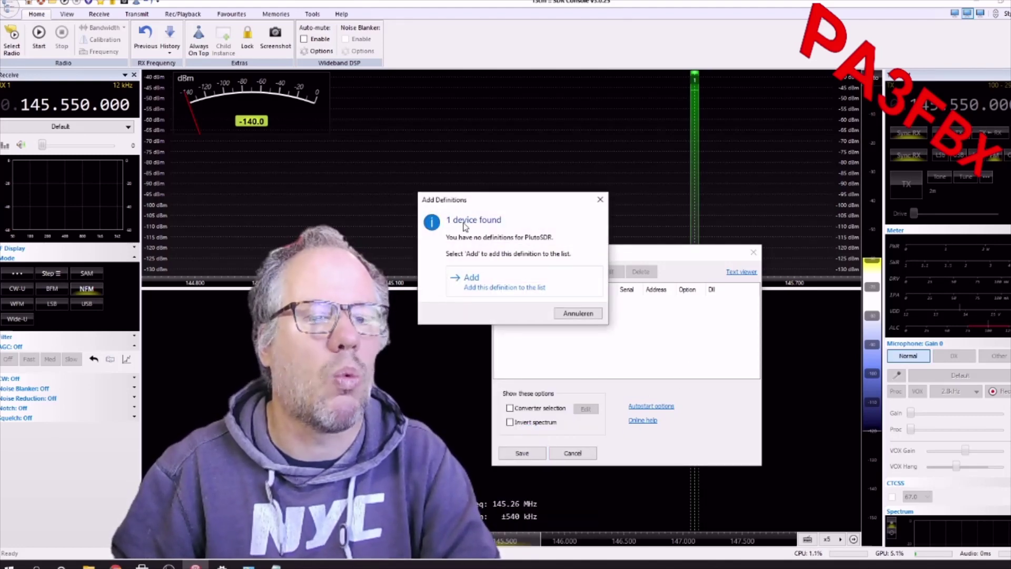
pyautogui.click(473, 287)
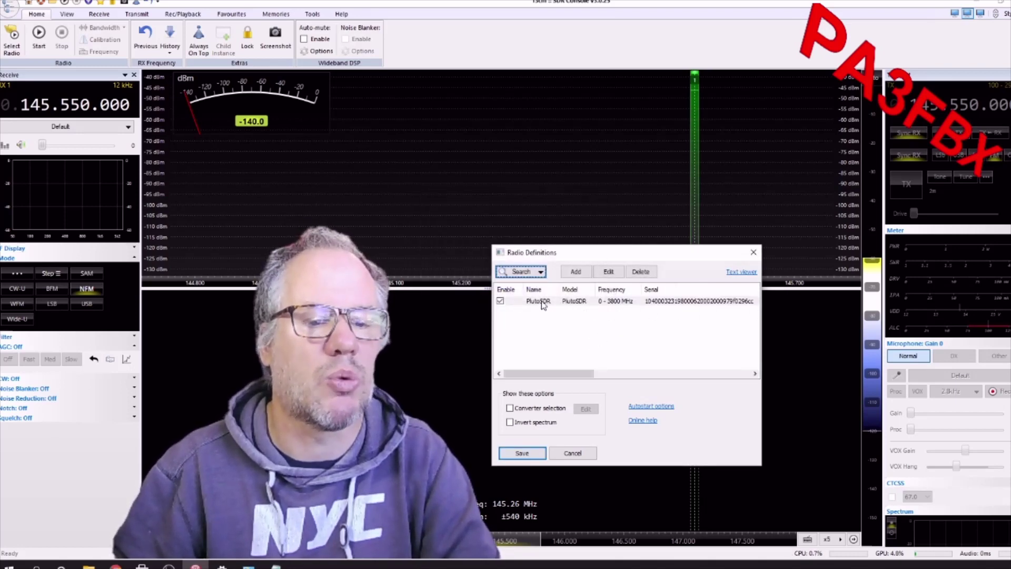
pyautogui.click(523, 454)
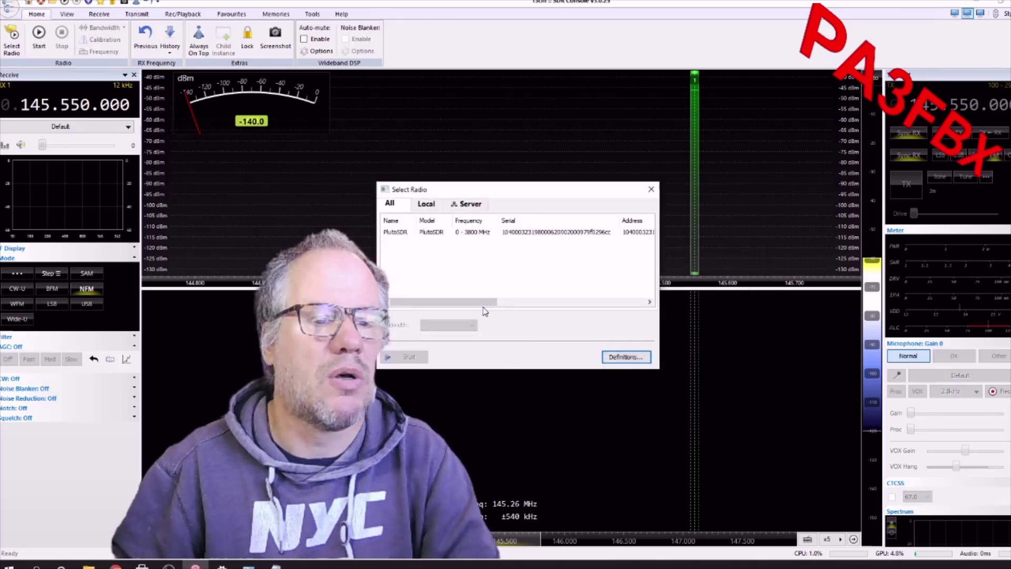
# Select the PlutoSDR radio, set its bandwidth to 2.1 MHz and start it.
pyautogui.click(411, 232)
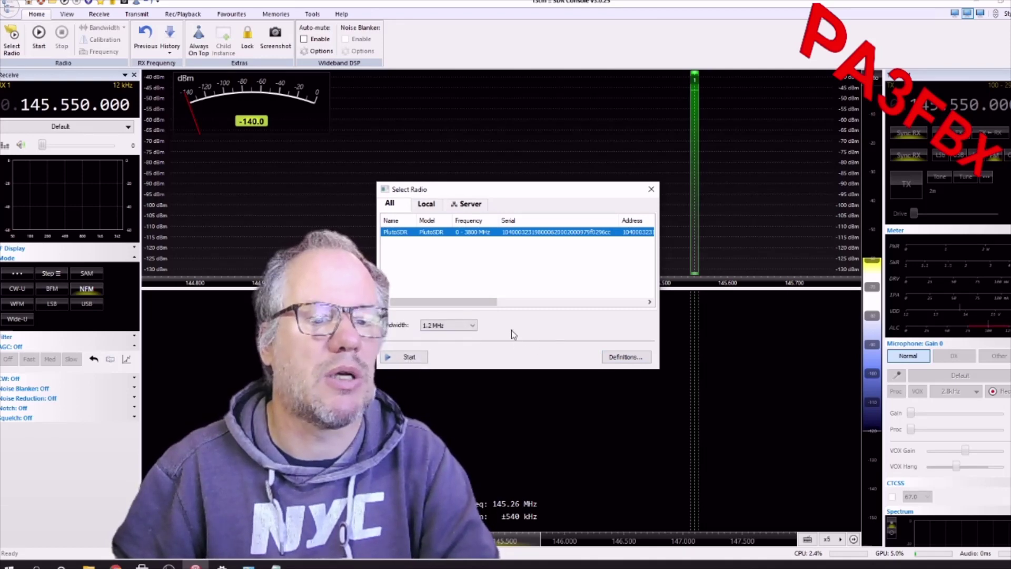
pyautogui.click(458, 325)
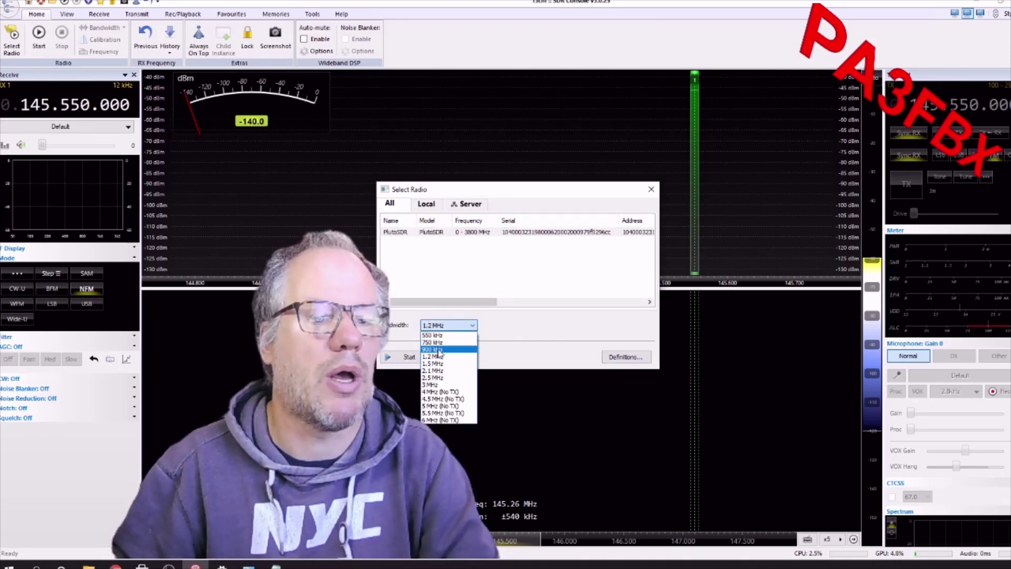
pyautogui.click(433, 371)
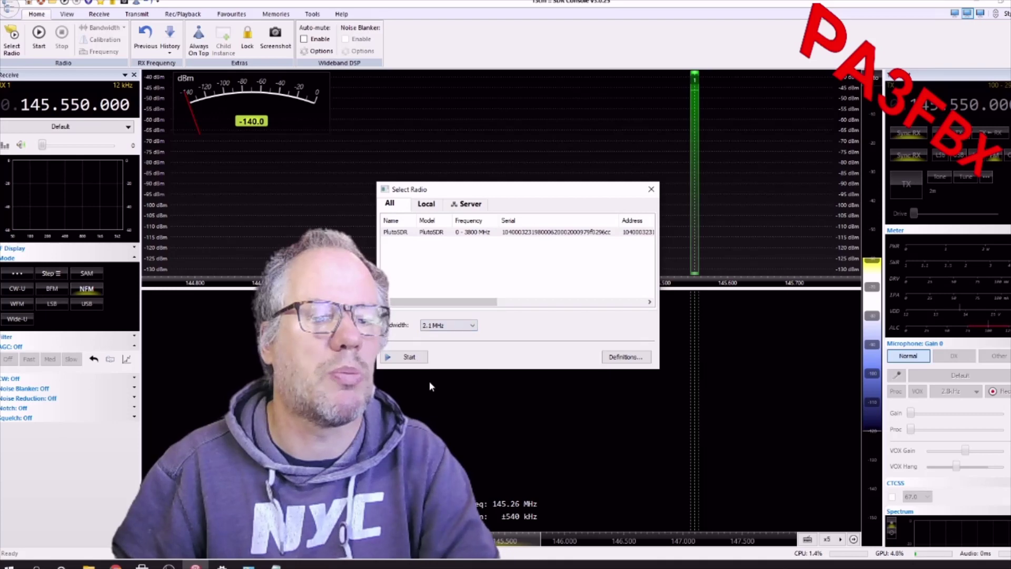
pyautogui.click(410, 358)
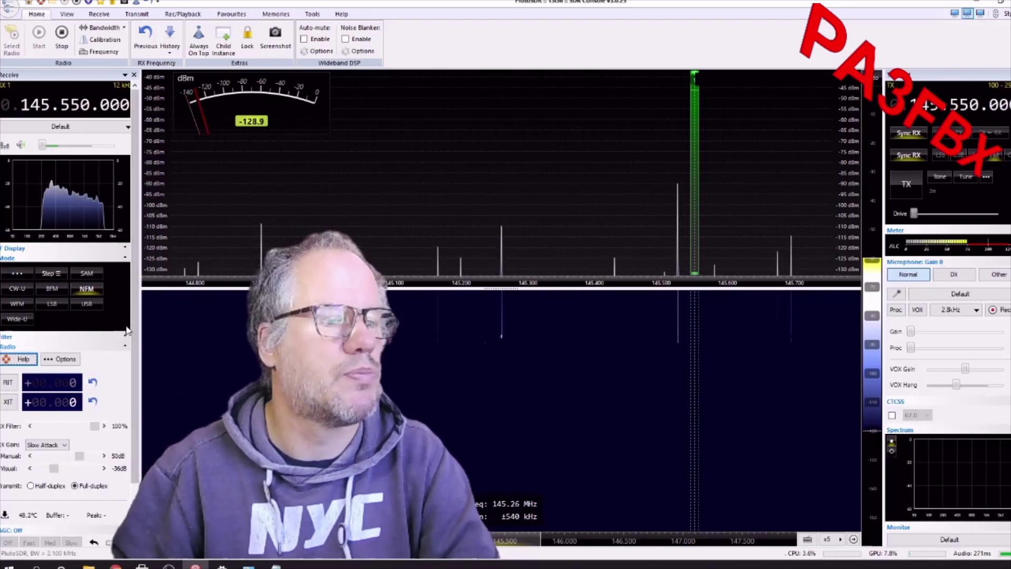
# Set the radio's visual gain to -11 dB and make a brief test transmission on 145.550 MHz.
pyautogui.scroll(-2, 105, 388)
pyautogui.moveTo(54, 412); pyautogui.dragTo(70, 414)
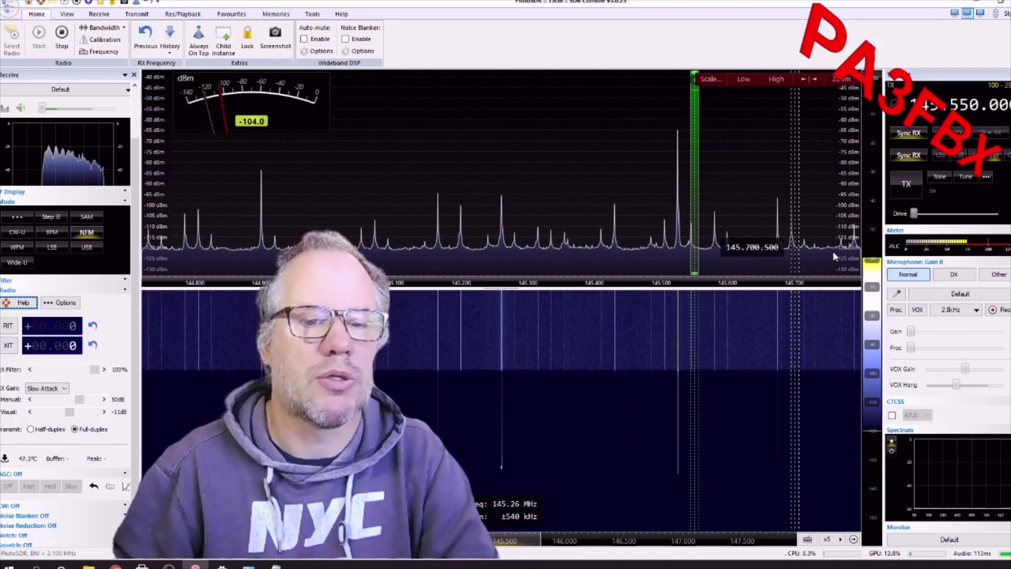
pyautogui.click(905, 188)
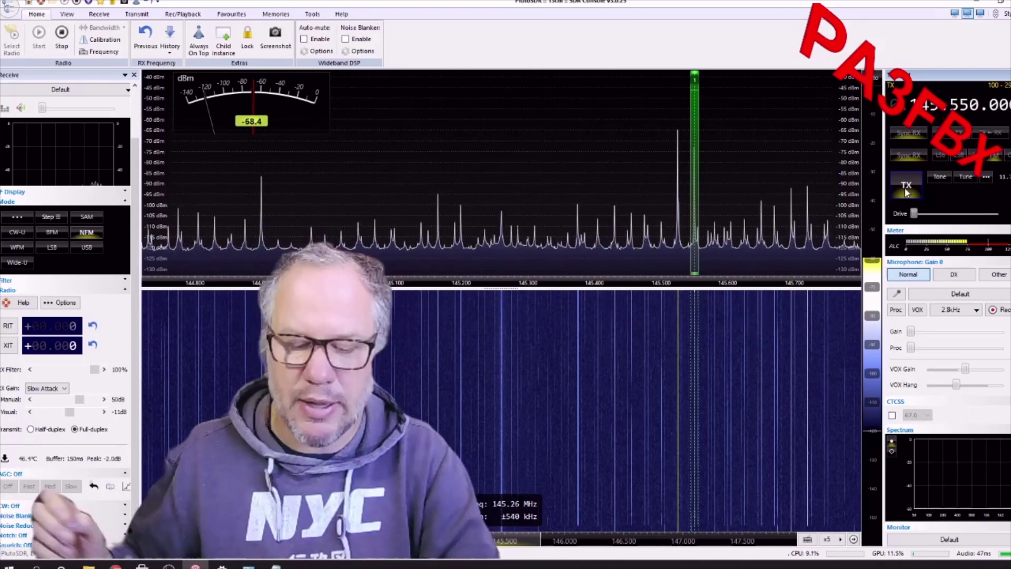
pyautogui.click(904, 187)
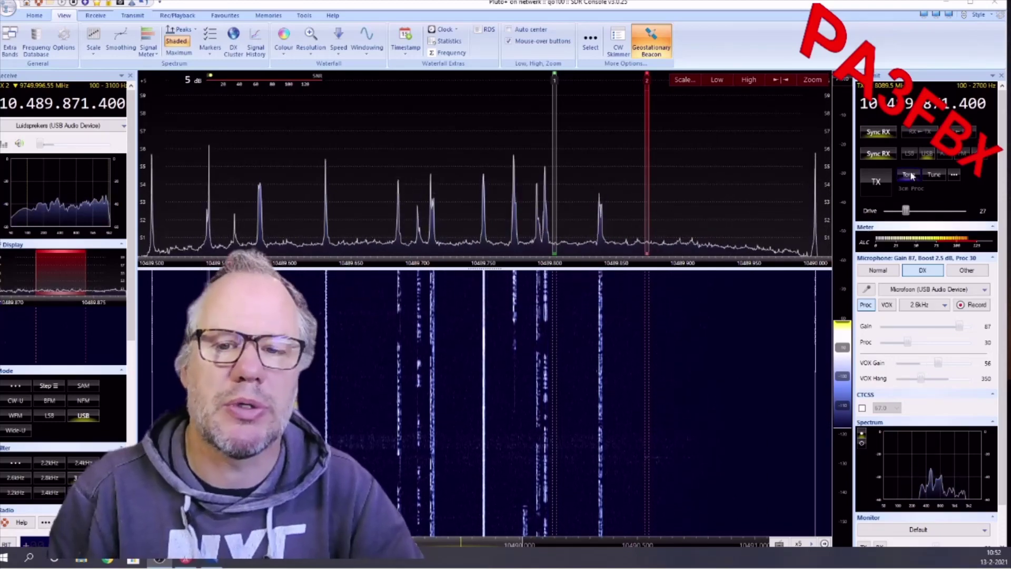
# Tune the second receiver to 10.489.933.100 and make a test transmission there with the receive volume raised.
pyautogui.click(729, 220)
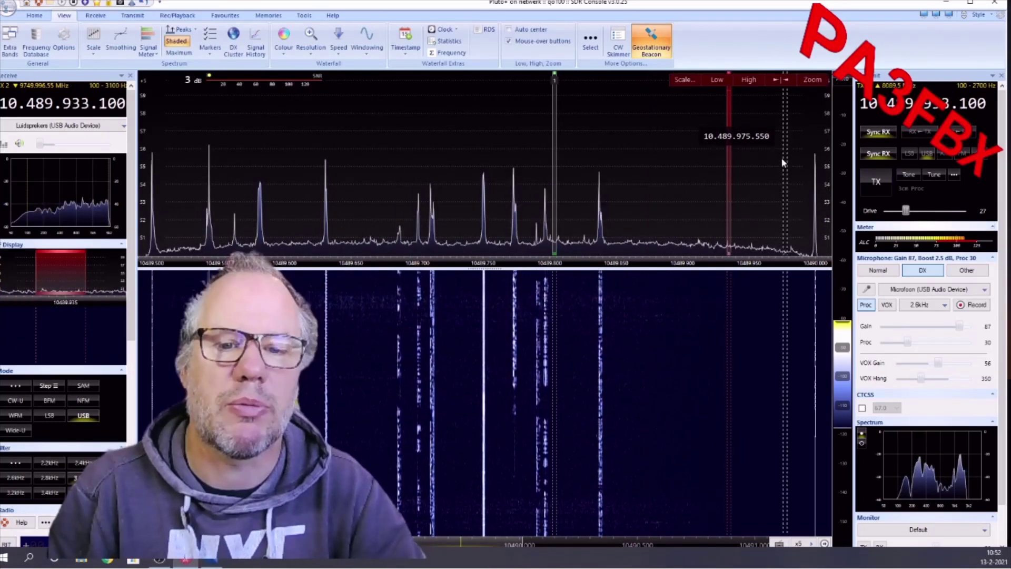
pyautogui.click(877, 183)
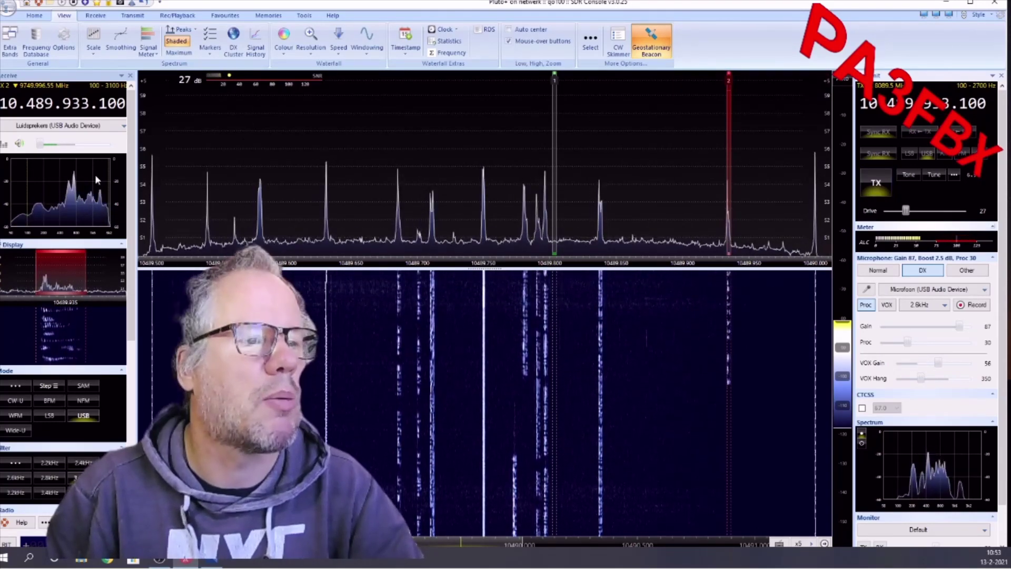
pyautogui.click(72, 144)
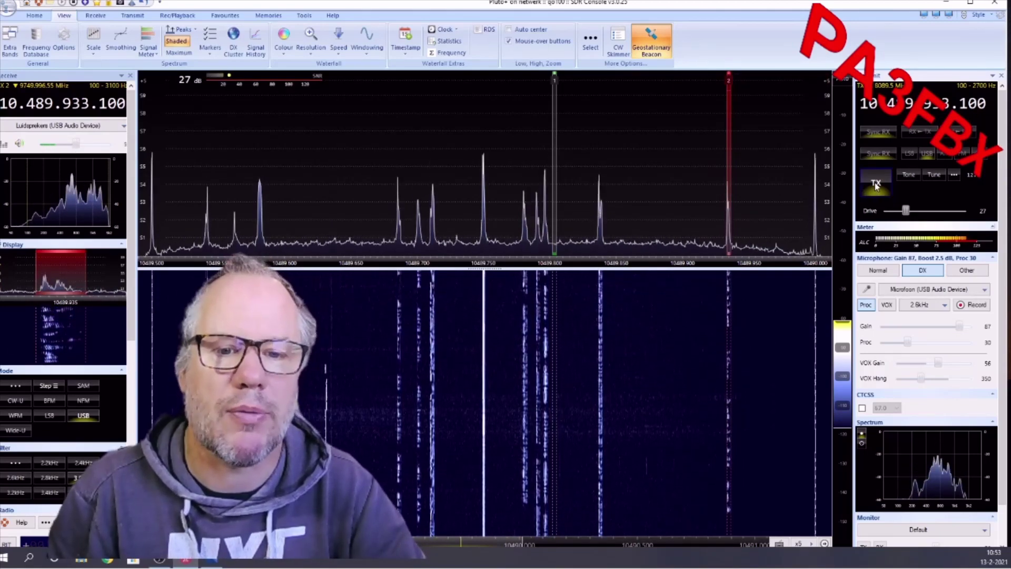
pyautogui.click(874, 182)
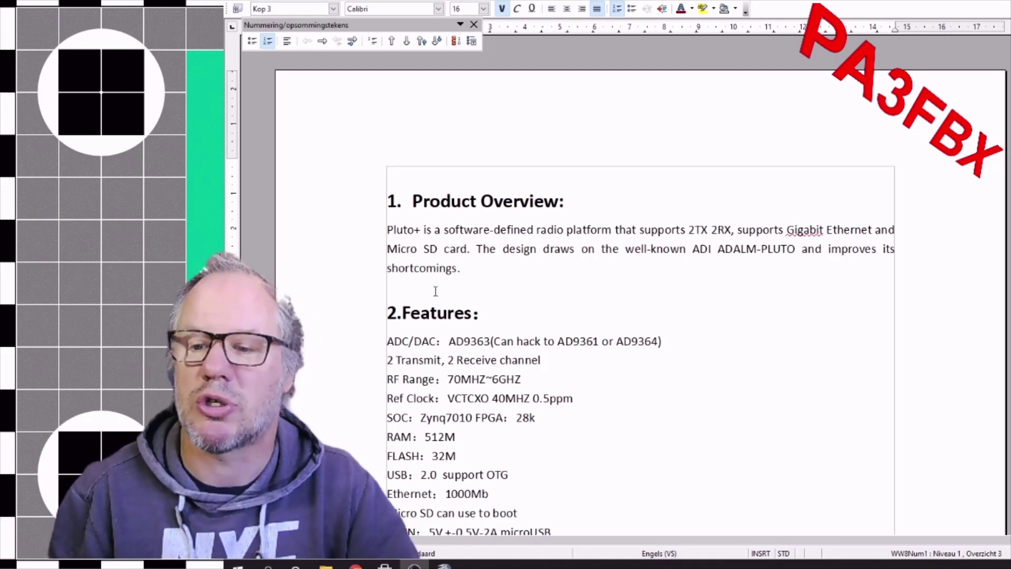
# Read through the Pluto+ product document, examining the feature list and the board photo with its connectors.
pyautogui.scroll(-2, 451, 292)
pyautogui.scroll(-9, 453, 292)
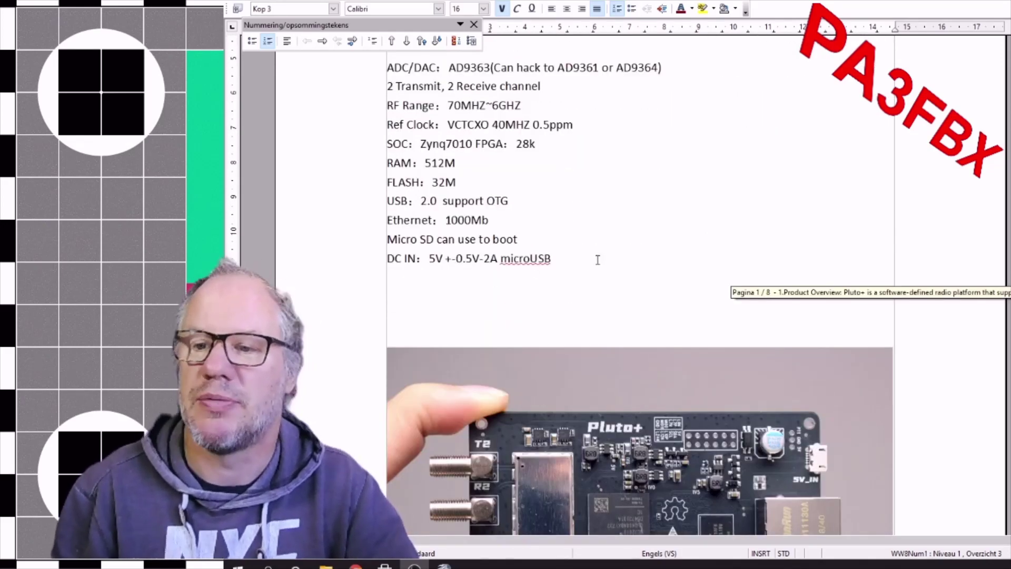
pyautogui.scroll(-6, 598, 262)
pyautogui.scroll(-16, 598, 261)
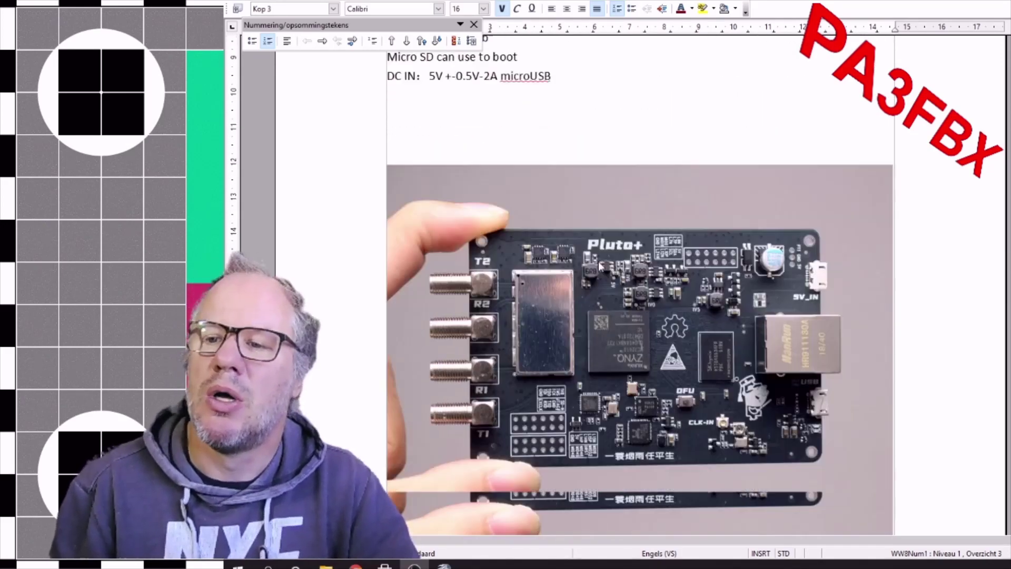
# Read the Interface Description section, highlighting the firmware, SD card boot, JTAG and external reference clock jumper notes.
pyautogui.scroll(-16, 598, 262)
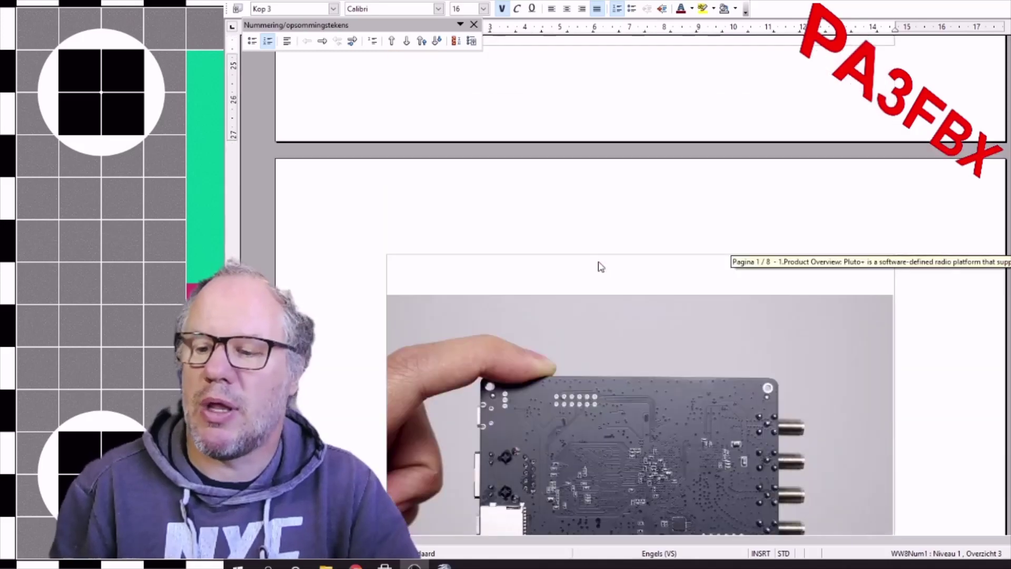
pyautogui.scroll(-9, 598, 261)
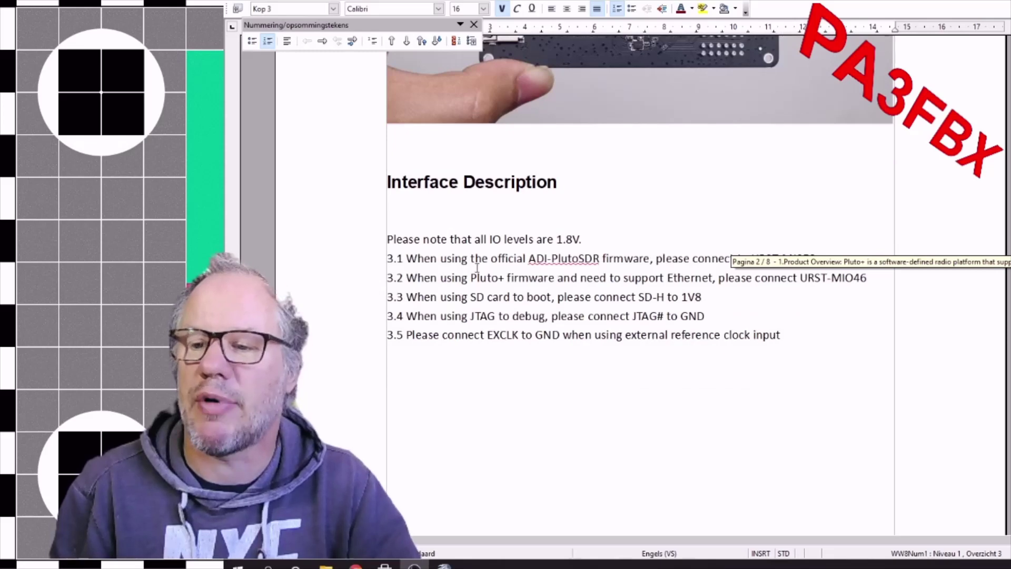
pyautogui.scroll(-2, 667, 282)
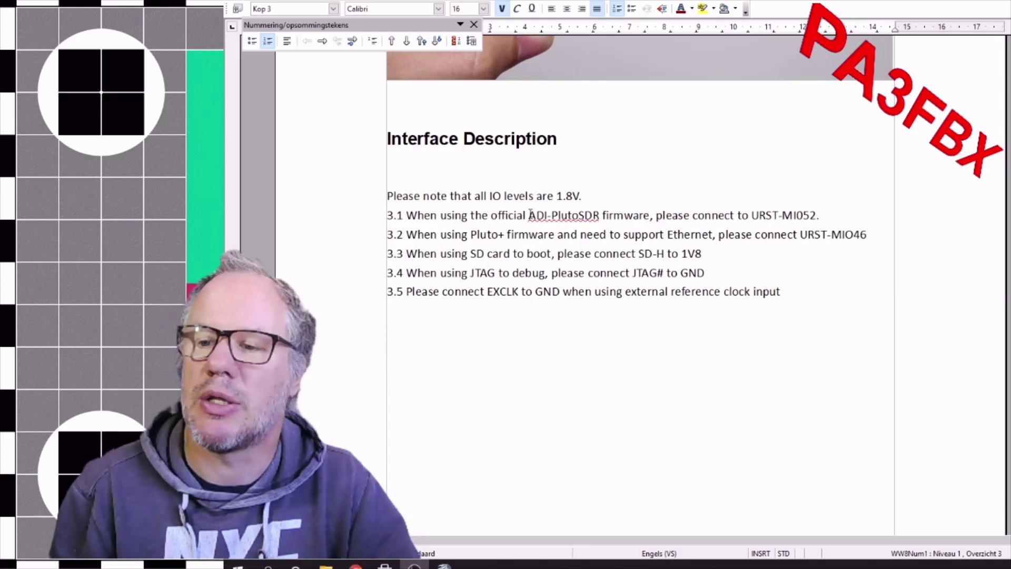
pyautogui.moveTo(531, 215); pyautogui.dragTo(651, 216)
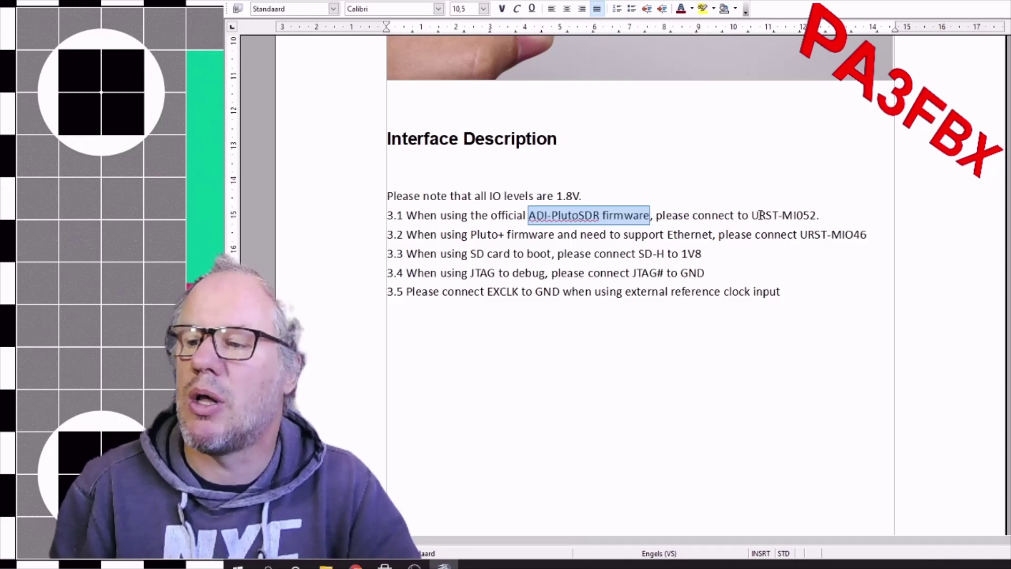
pyautogui.moveTo(751, 214); pyautogui.dragTo(816, 215)
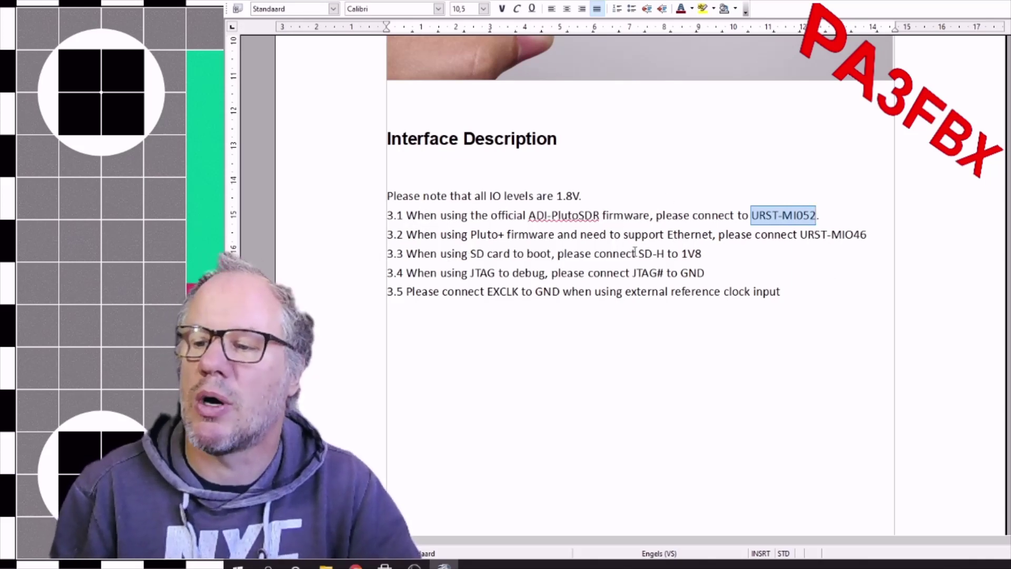
pyautogui.moveTo(470, 254); pyautogui.dragTo(540, 254)
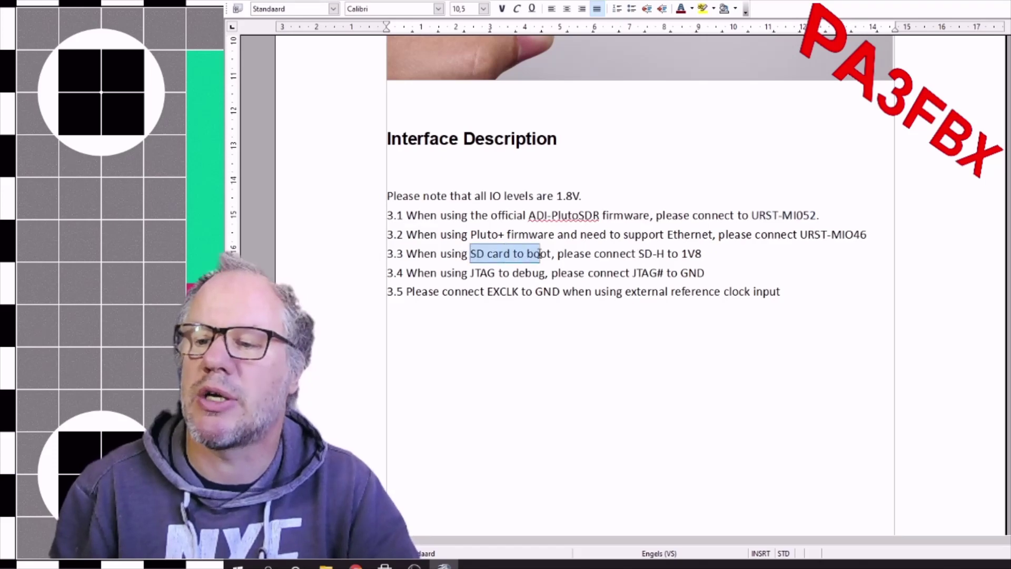
pyautogui.moveTo(639, 254); pyautogui.dragTo(705, 254)
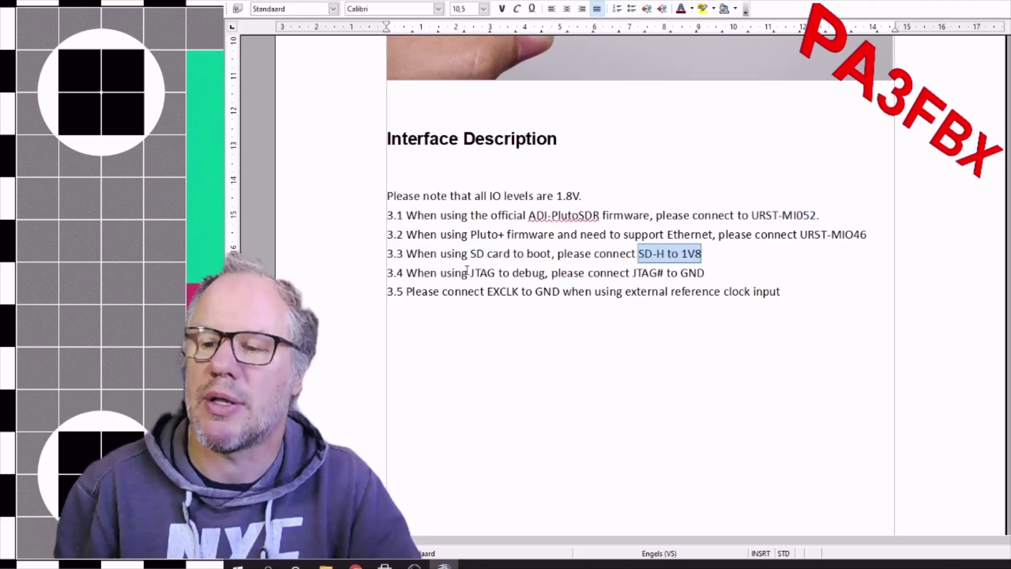
pyautogui.moveTo(474, 273); pyautogui.dragTo(546, 273)
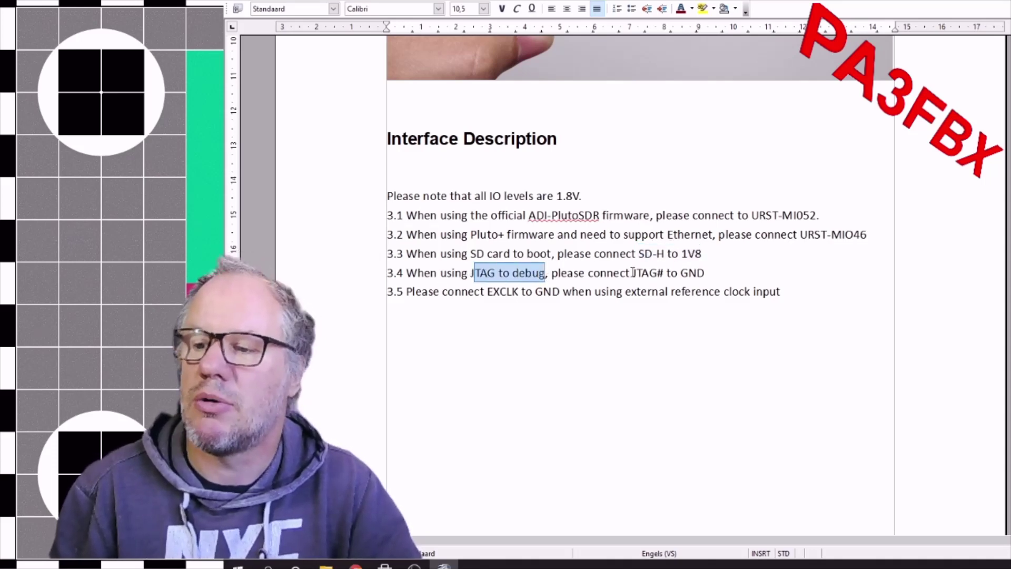
pyautogui.moveTo(633, 273); pyautogui.dragTo(713, 274)
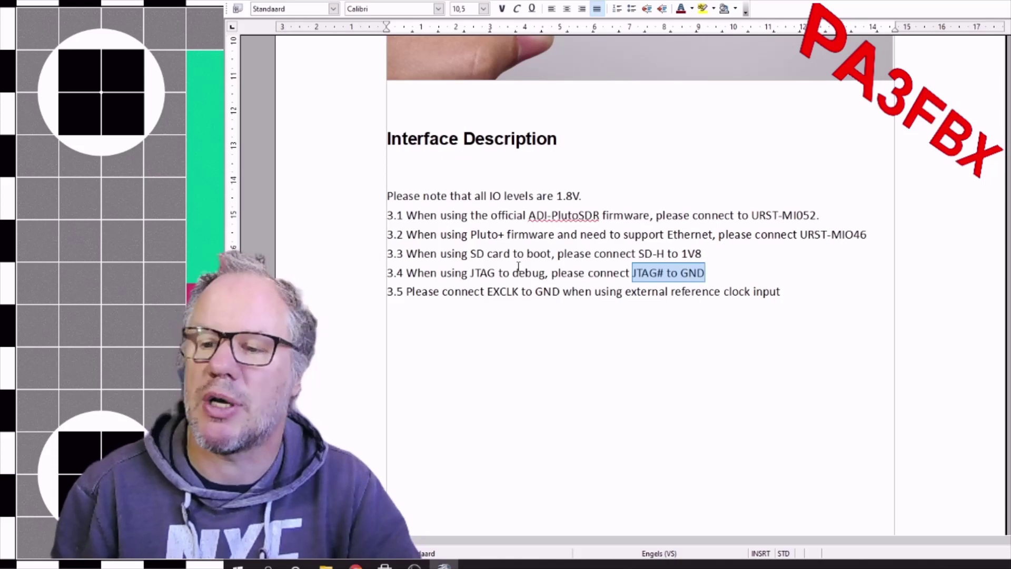
pyautogui.scroll(-1, 610, 273)
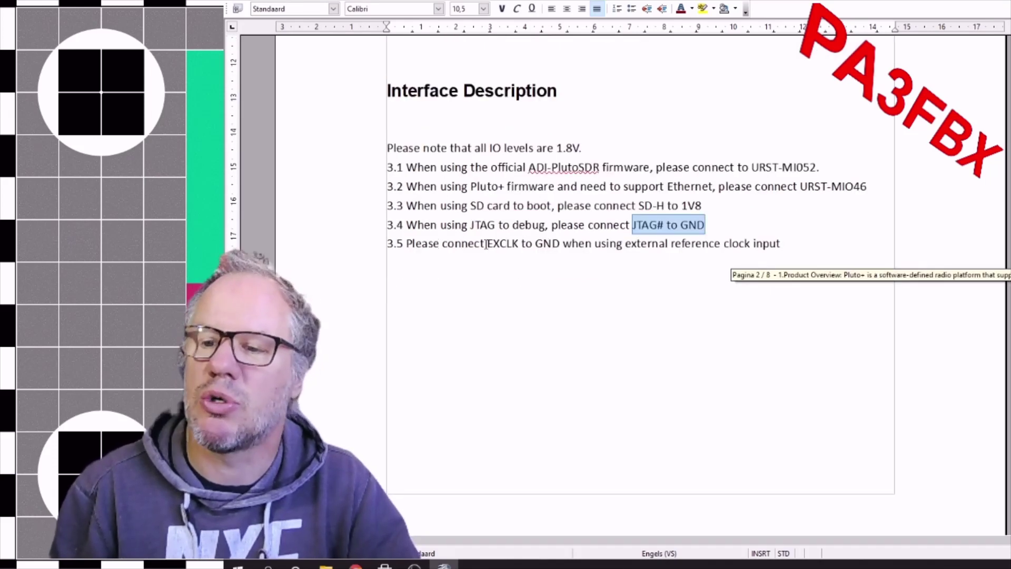
pyautogui.moveTo(486, 243); pyautogui.dragTo(560, 244)
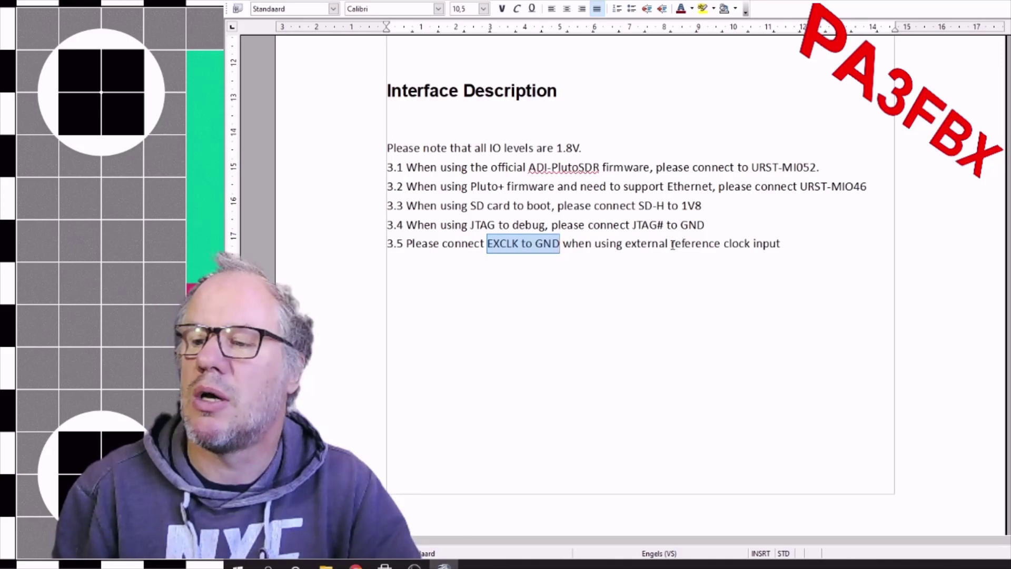
pyautogui.moveTo(673, 244); pyautogui.dragTo(794, 244)
# Examine the board photo showing the jumper header pins and their printed labels.
pyautogui.scroll(-2, 670, 242)
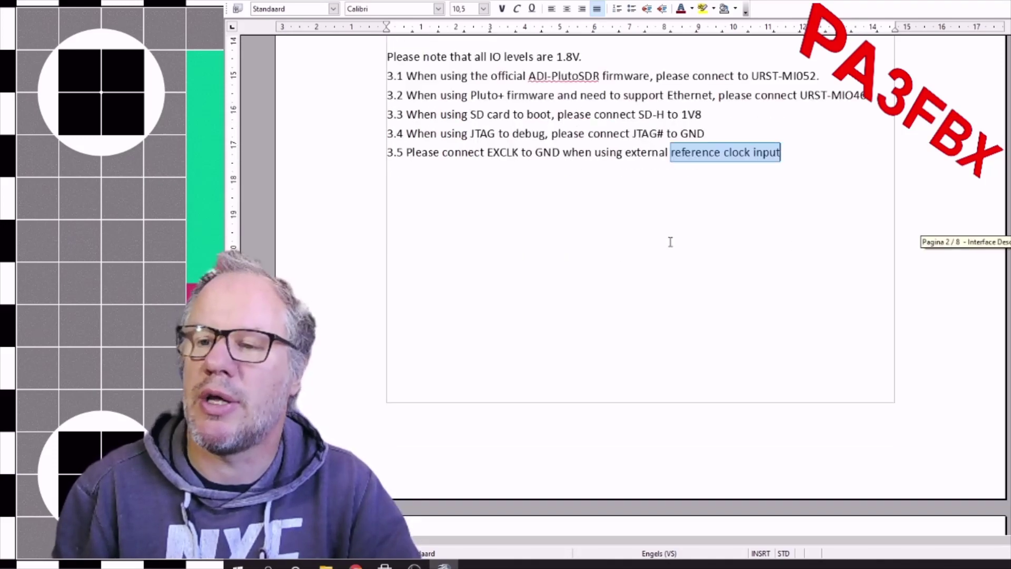
pyautogui.scroll(-10, 670, 242)
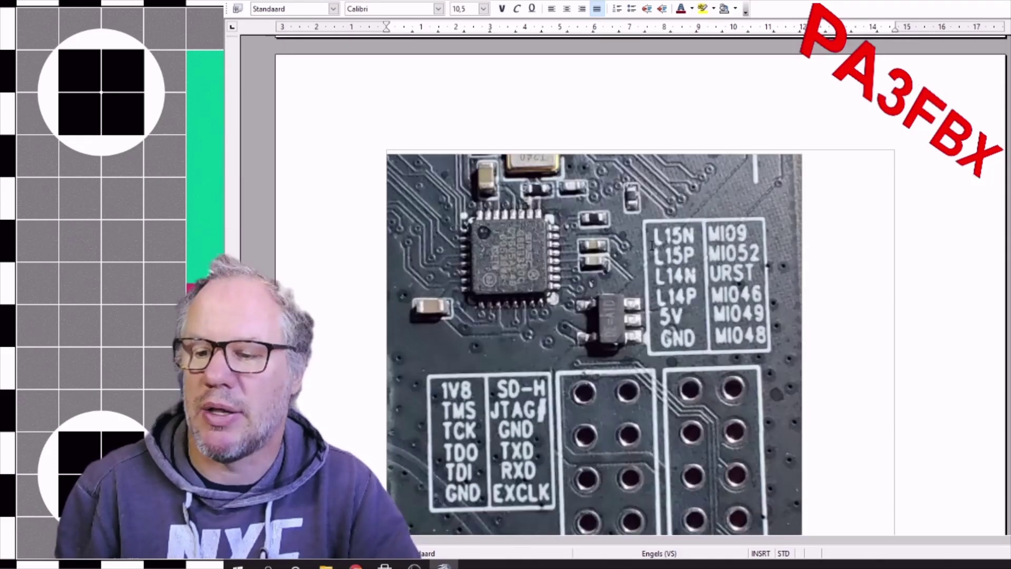
pyautogui.scroll(-5, 652, 245)
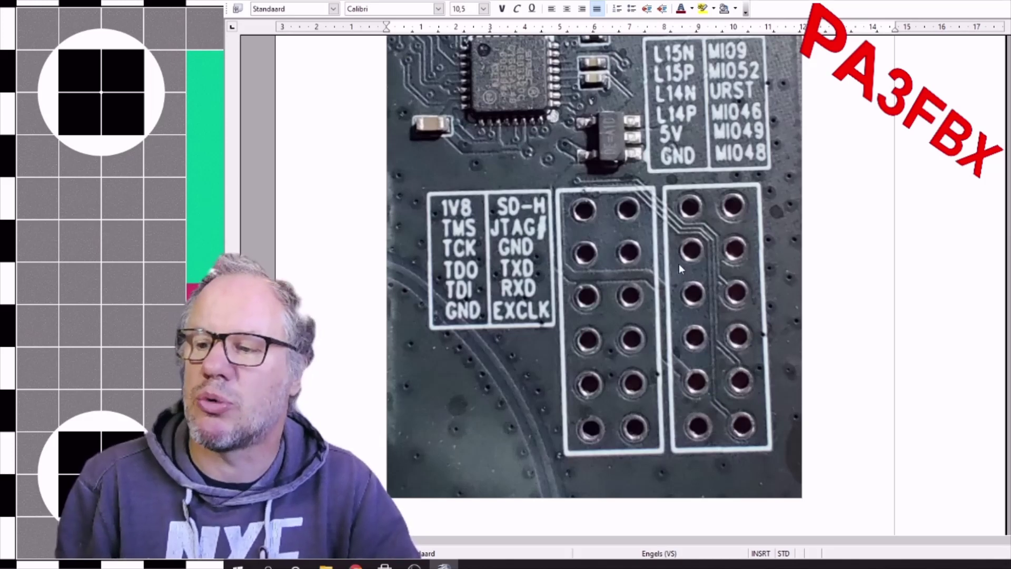
pyautogui.scroll(-5, 720, 232)
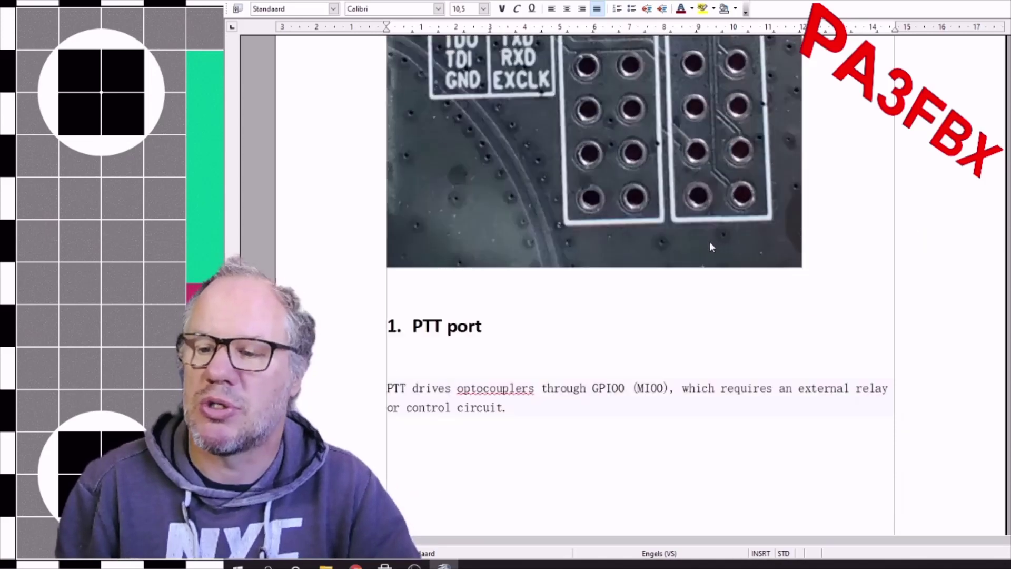
# Review the PTT port section, highlighting the GPIO0 reference and examining the optocoupler schematic and the PTT, GND and 5V pin photo.
pyautogui.scroll(-2, 711, 246)
pyautogui.moveTo(412, 232); pyautogui.dragTo(490, 234)
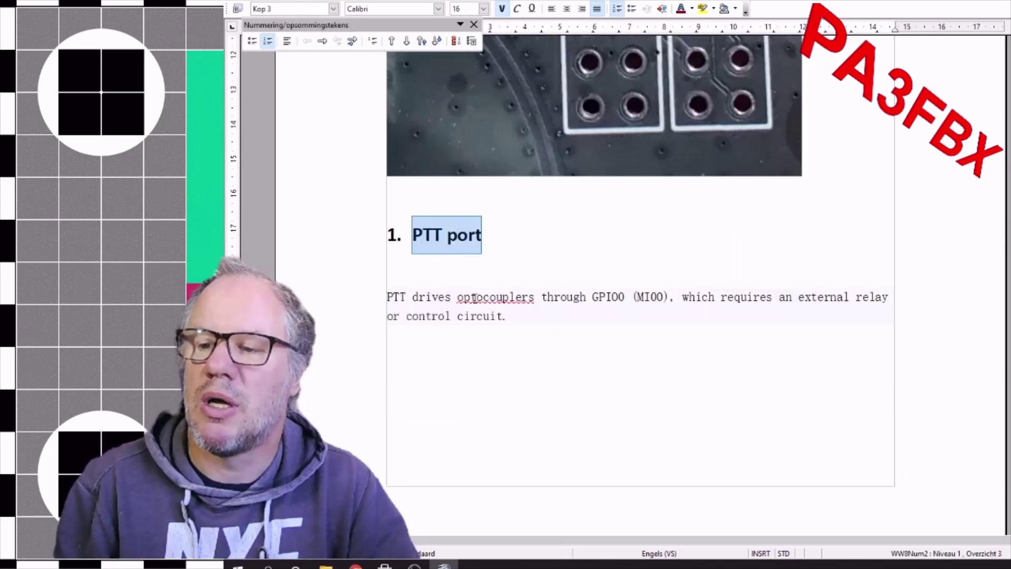
pyautogui.moveTo(595, 296); pyautogui.dragTo(629, 296)
pyautogui.scroll(-2, 790, 297)
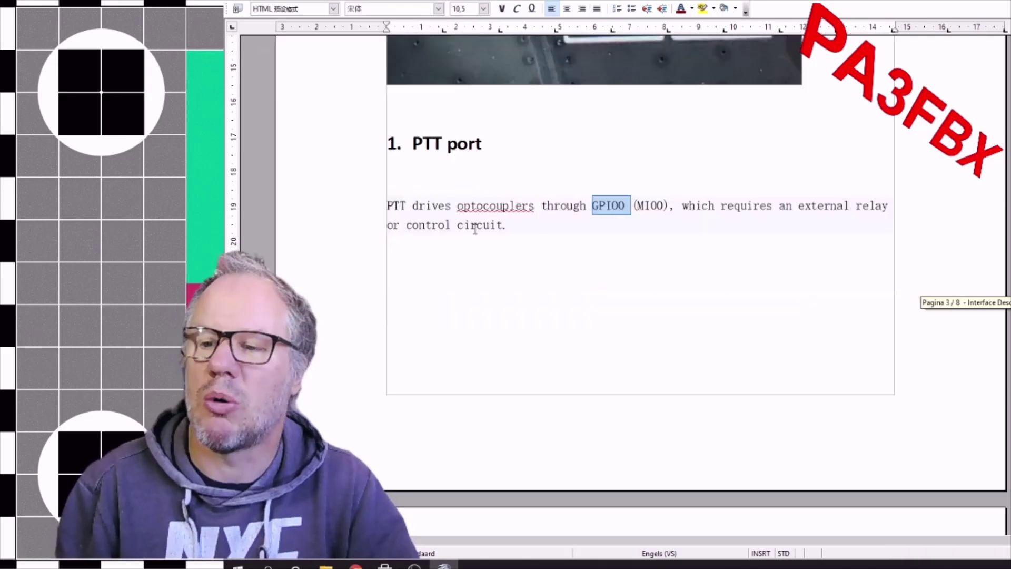
pyautogui.scroll(-2, 535, 220)
pyautogui.scroll(-6, 540, 220)
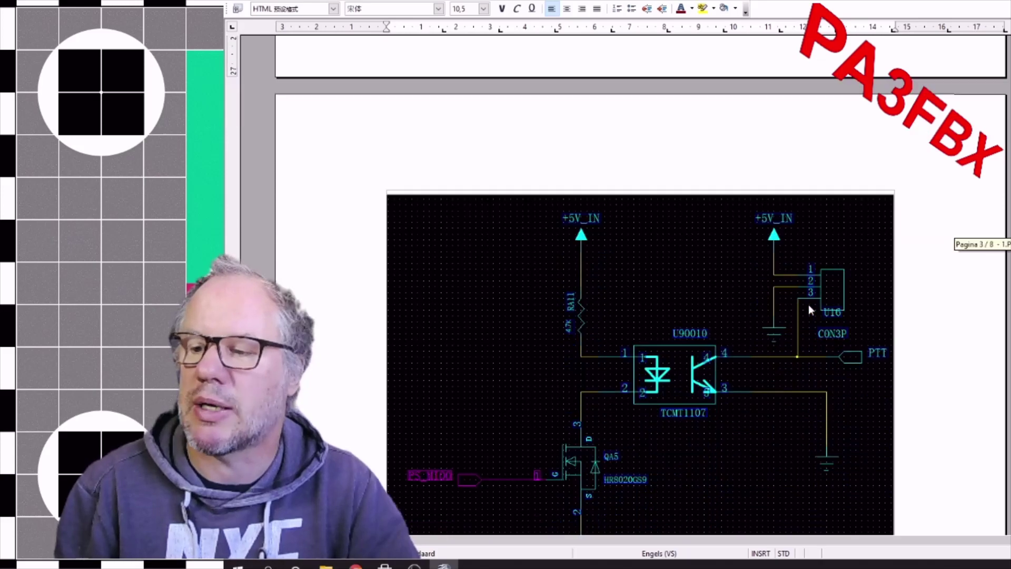
pyautogui.scroll(-8, 785, 356)
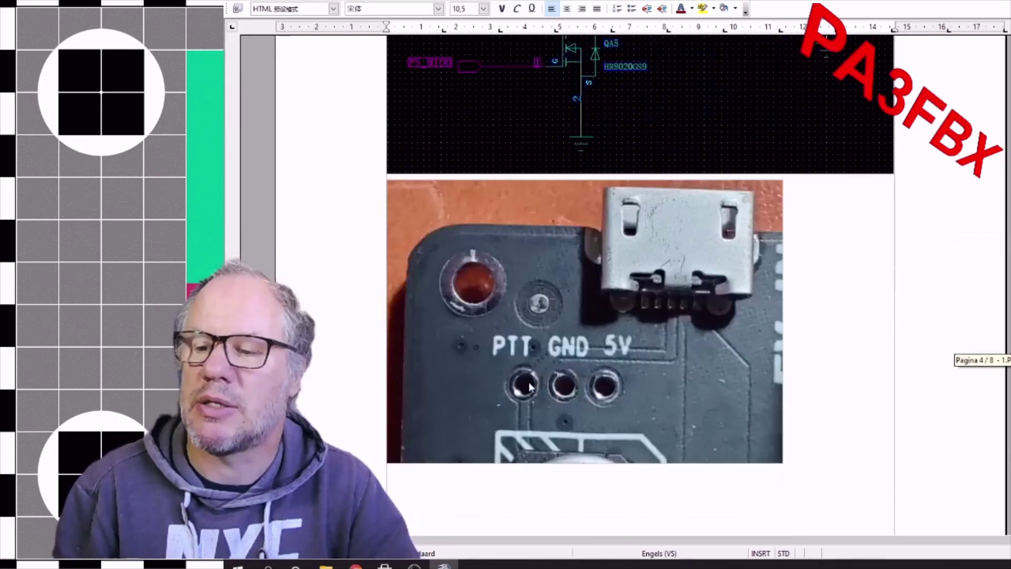
pyautogui.scroll(-10, 527, 389)
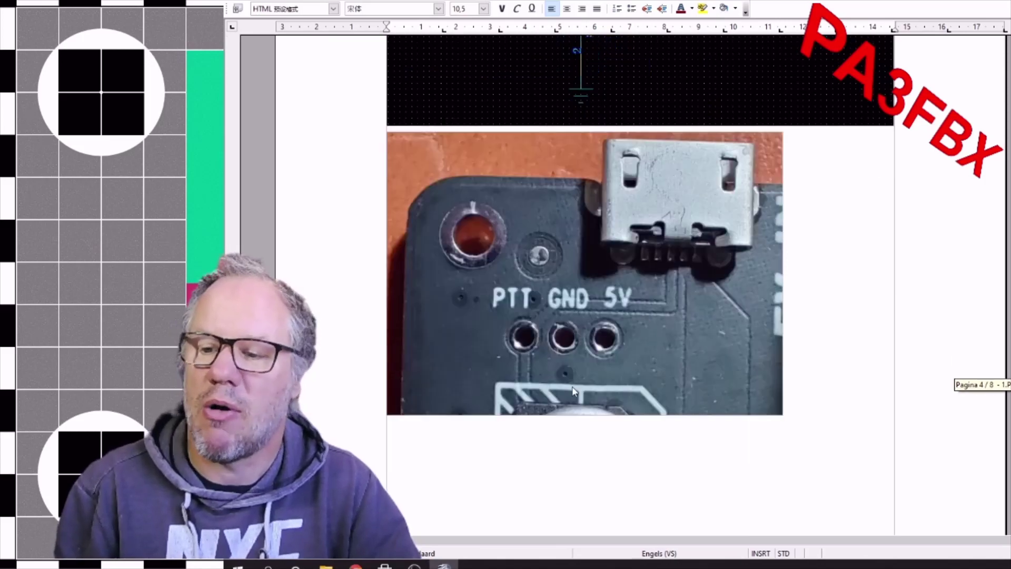
# Read the DFU key, reference clock input and built-in VCTCXO calibration sections, highlighting the calibration heading.
pyautogui.scroll(-1, 693, 375)
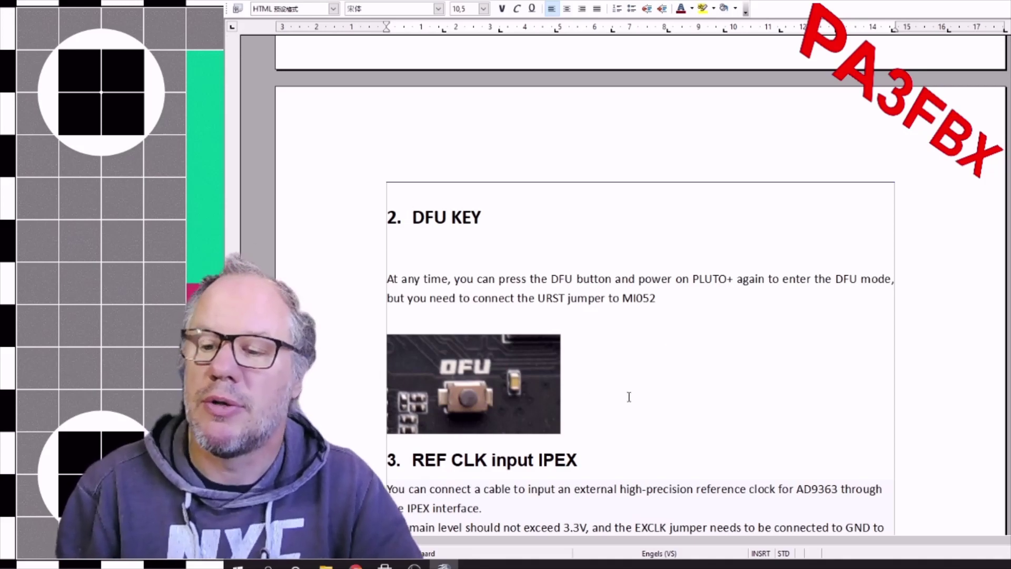
pyautogui.scroll(-5, 629, 397)
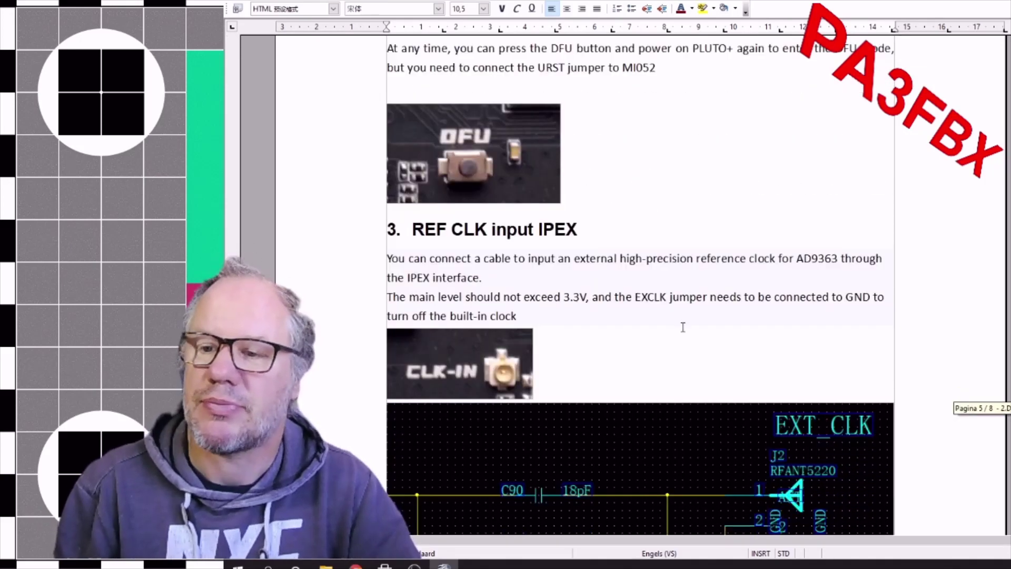
pyautogui.scroll(-8, 715, 329)
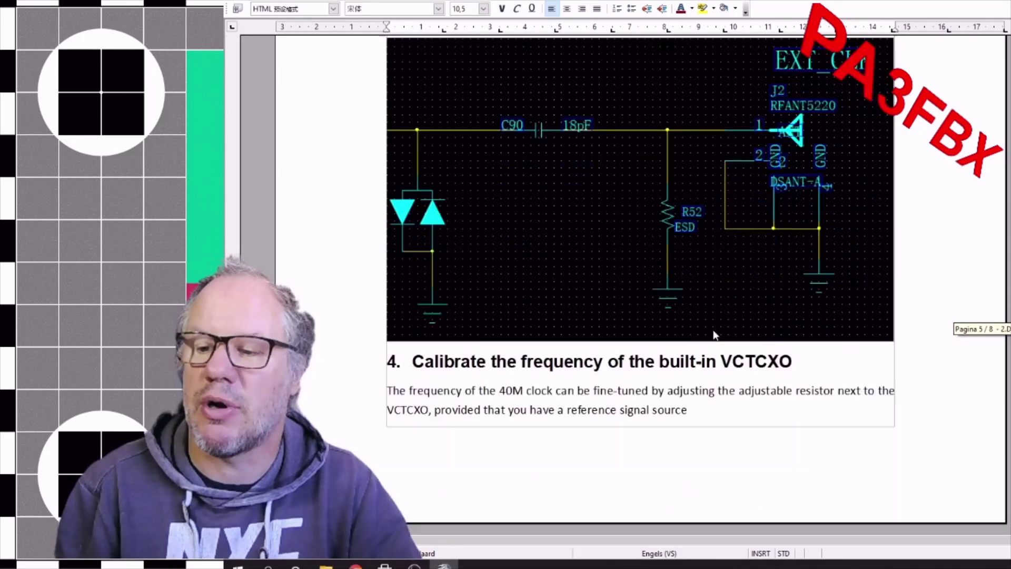
pyautogui.scroll(-3, 715, 335)
pyautogui.scroll(2, 641, 314)
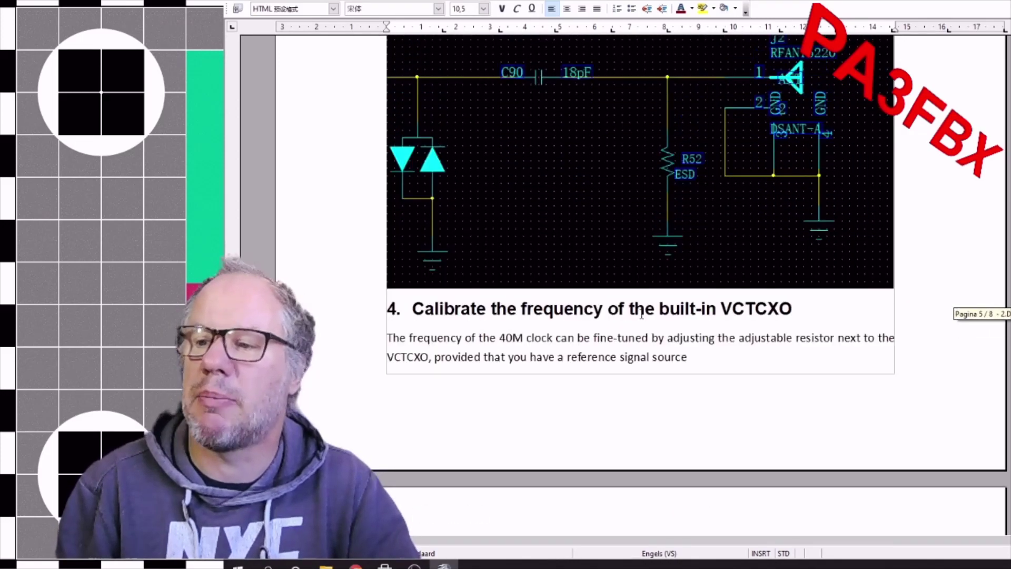
pyautogui.scroll(-8, 653, 319)
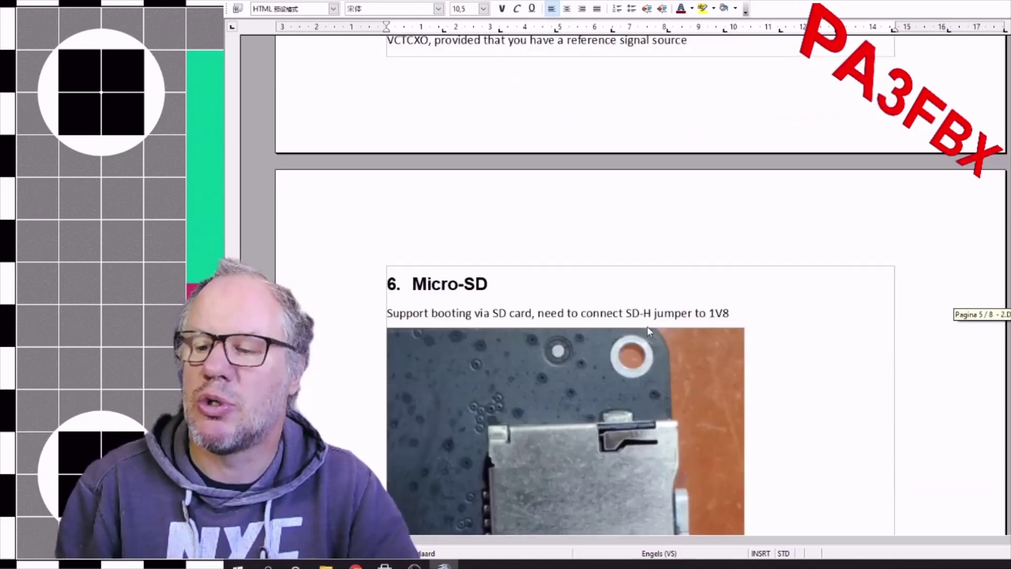
pyautogui.scroll(-3, 648, 331)
pyautogui.scroll(5, 653, 321)
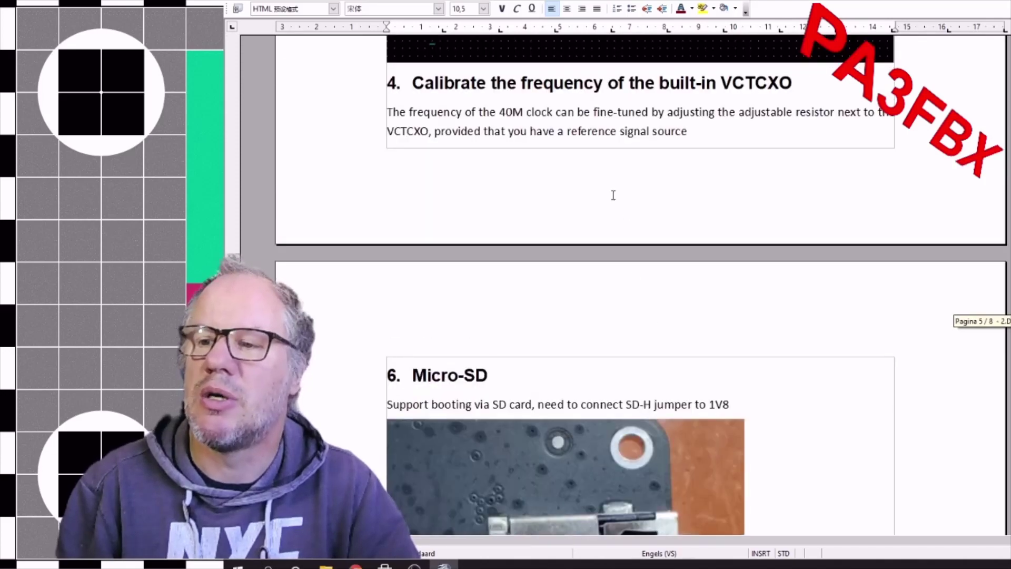
pyautogui.moveTo(413, 79); pyautogui.dragTo(792, 85)
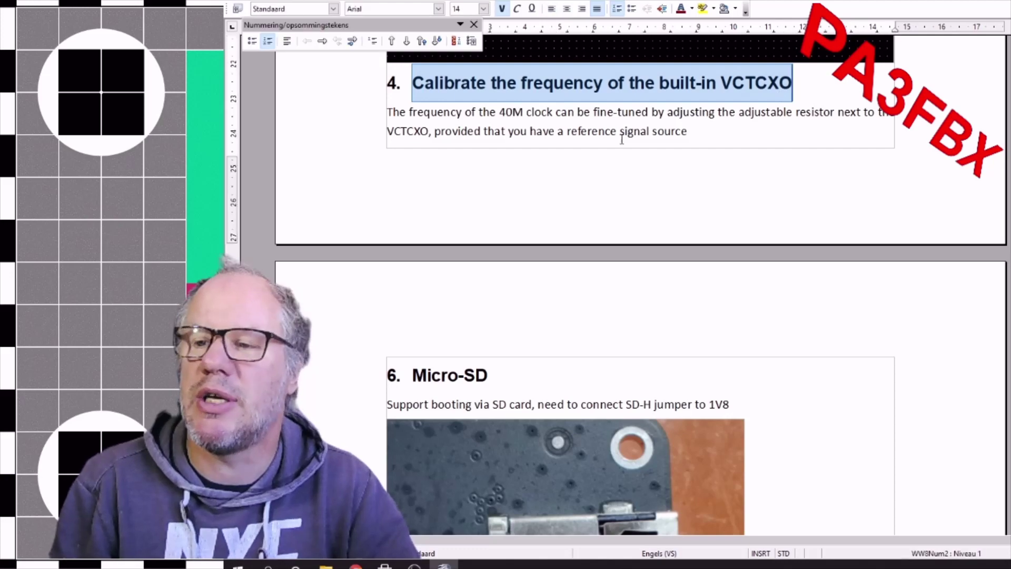
# Examine the Micro-SD boot section with its card slot photo and the following expansion header photo.
pyautogui.scroll(-7, 672, 141)
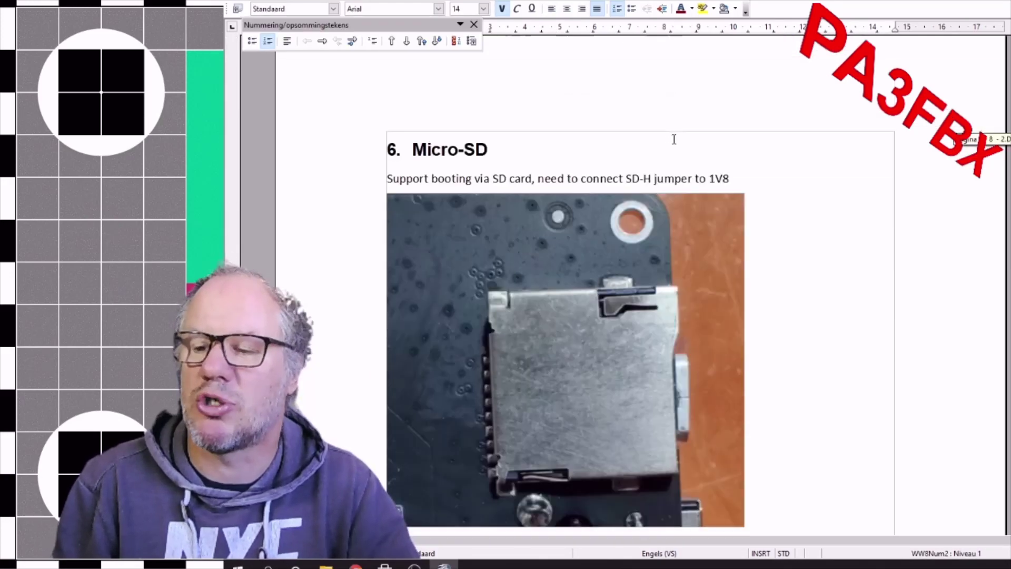
pyautogui.scroll(-15, 613, 138)
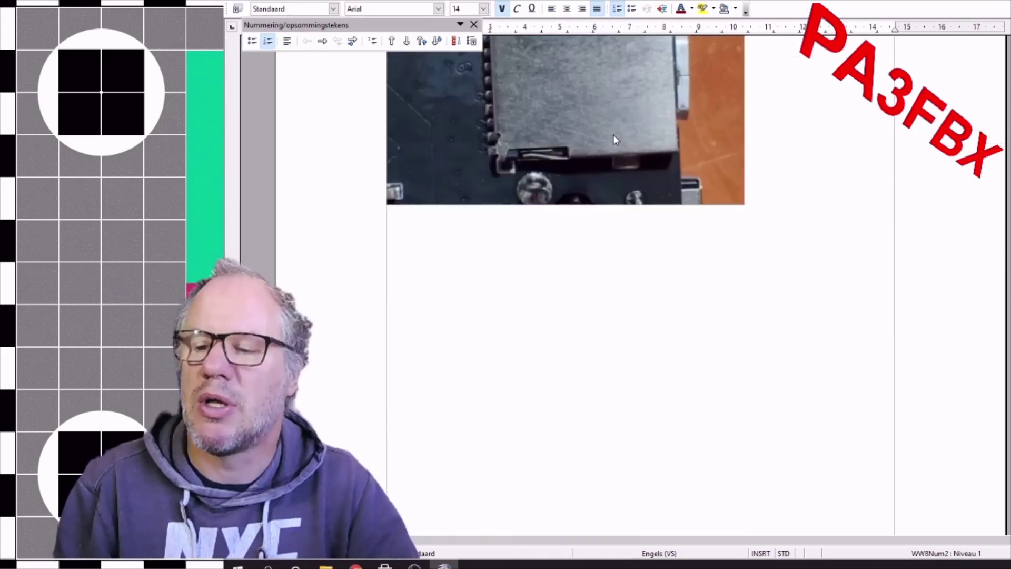
pyautogui.scroll(-20, 615, 137)
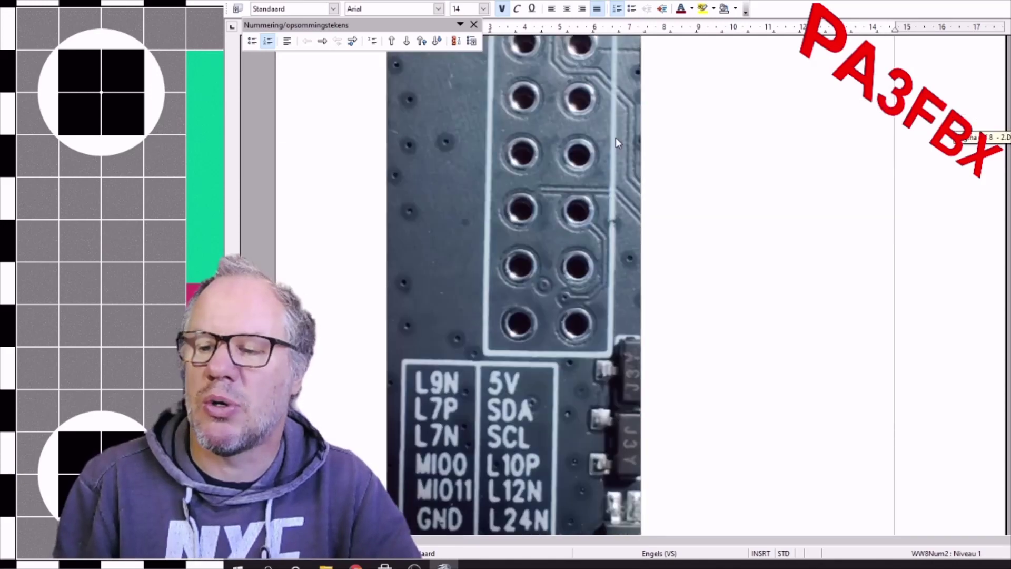
# Read section 7 on enabling 2T2R, highlighting its heading and the instruction with the fw_setenv commands.
pyautogui.scroll(-2, 615, 137)
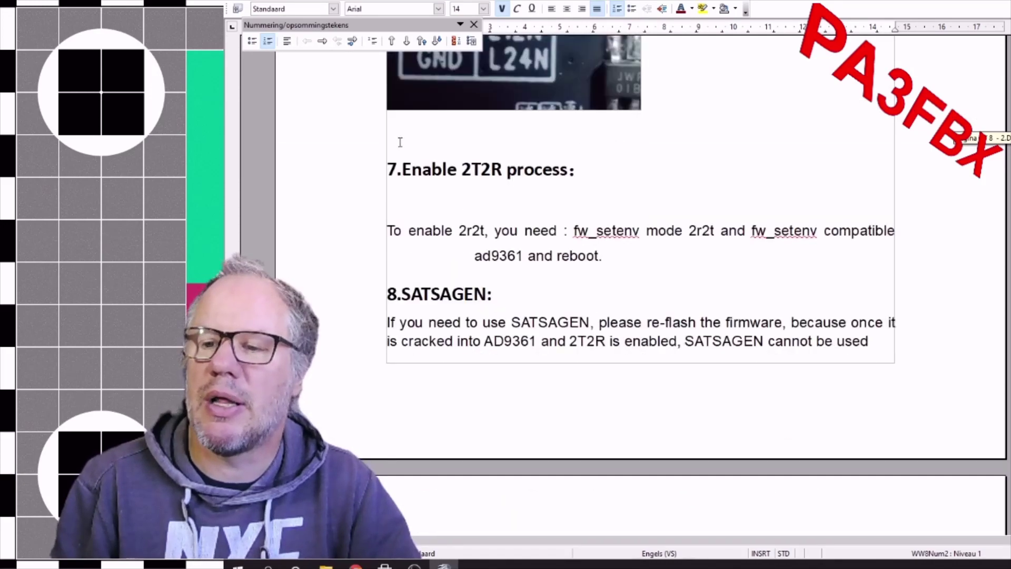
pyautogui.moveTo(384, 170); pyautogui.dragTo(588, 167)
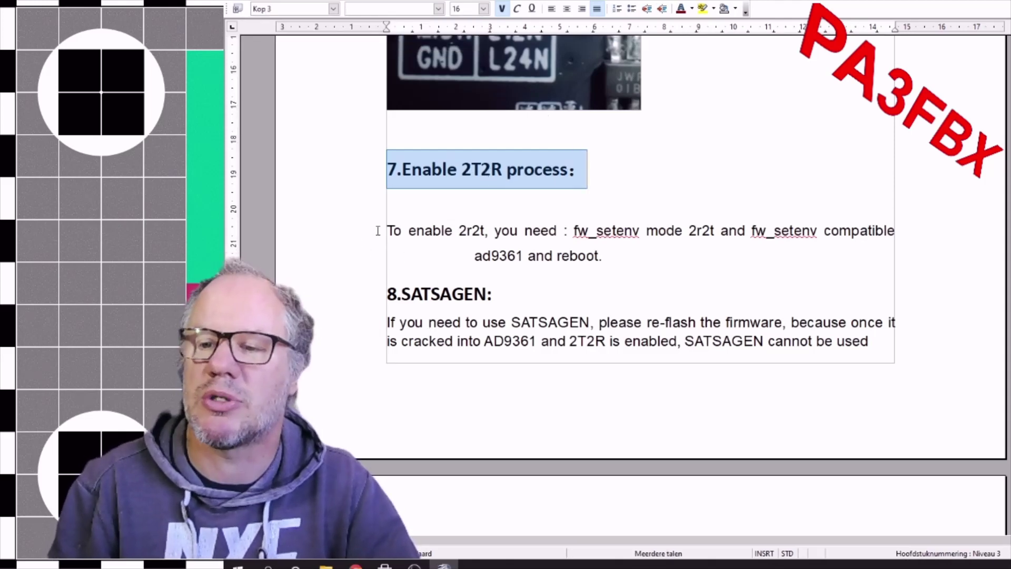
pyautogui.moveTo(381, 231); pyautogui.dragTo(893, 241)
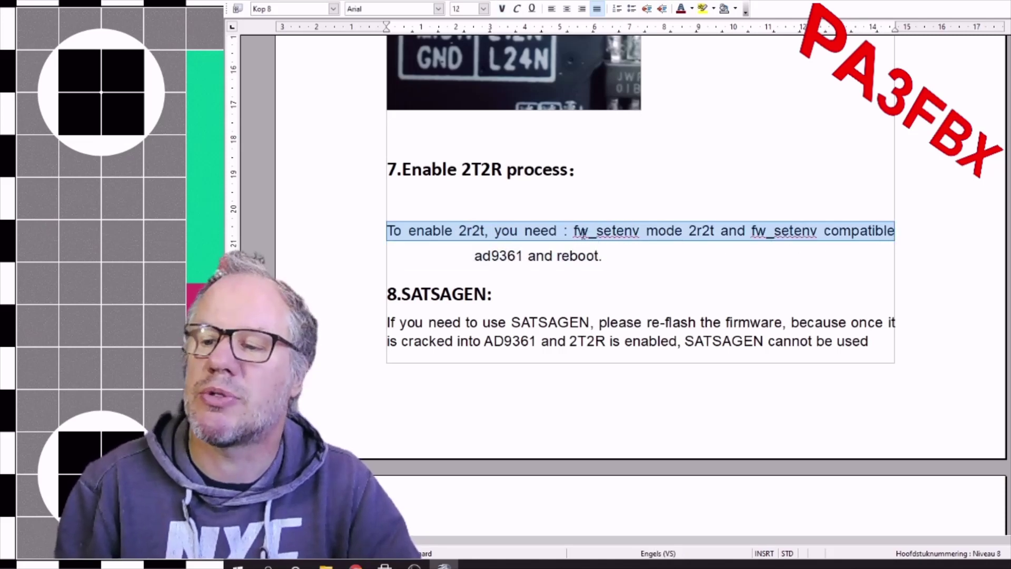
pyautogui.moveTo(574, 231); pyautogui.dragTo(688, 231)
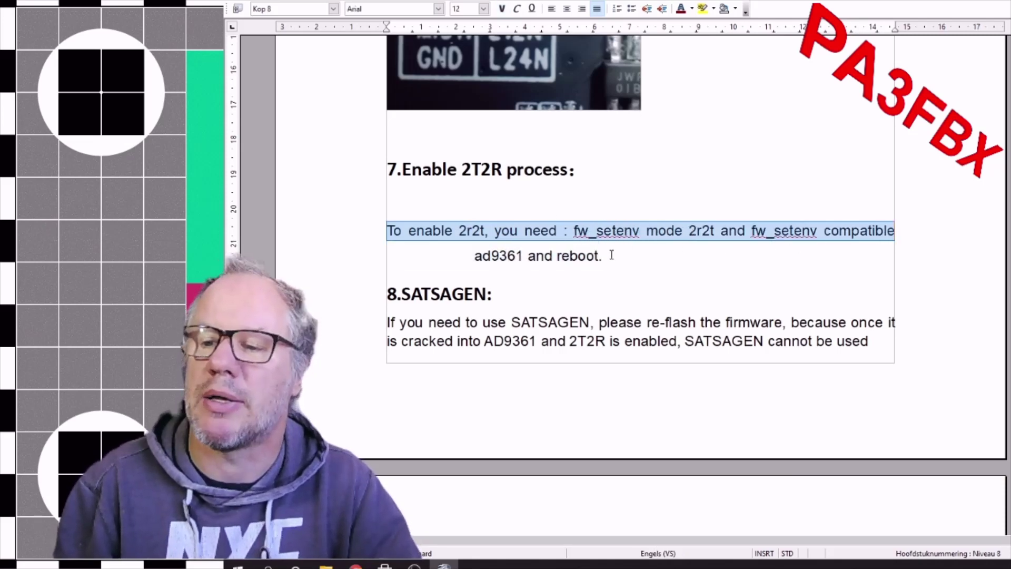
# Look through the fixed Ethernet IP section with its config.txt example and the firmware source code address.
pyautogui.scroll(-10, 673, 259)
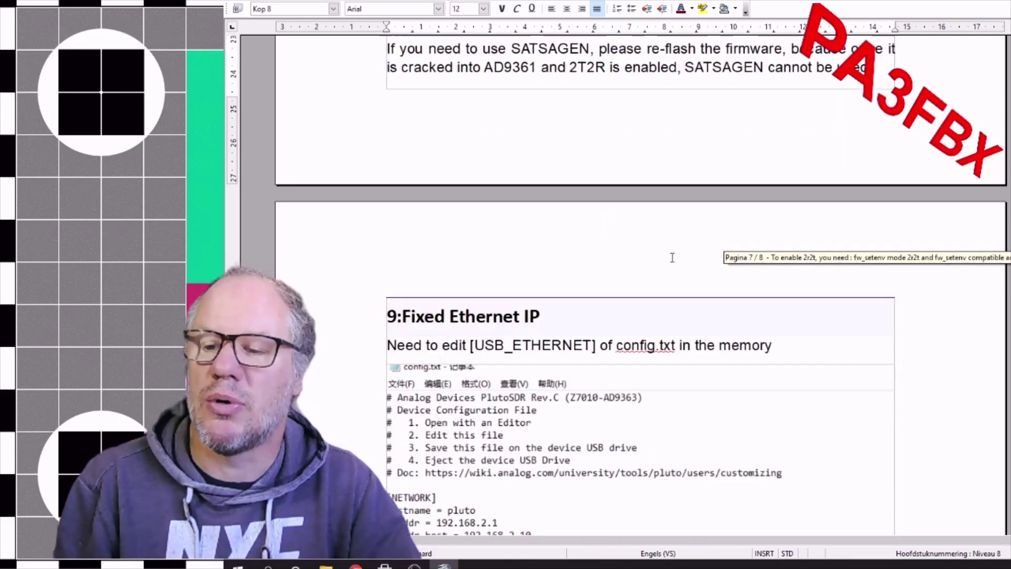
pyautogui.scroll(-10, 673, 258)
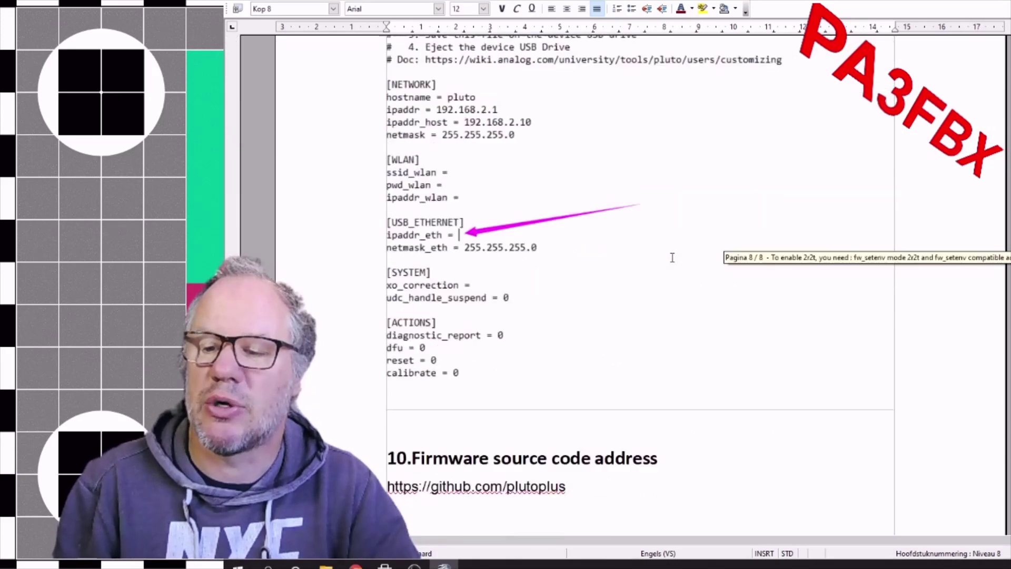
pyautogui.scroll(-5, 674, 261)
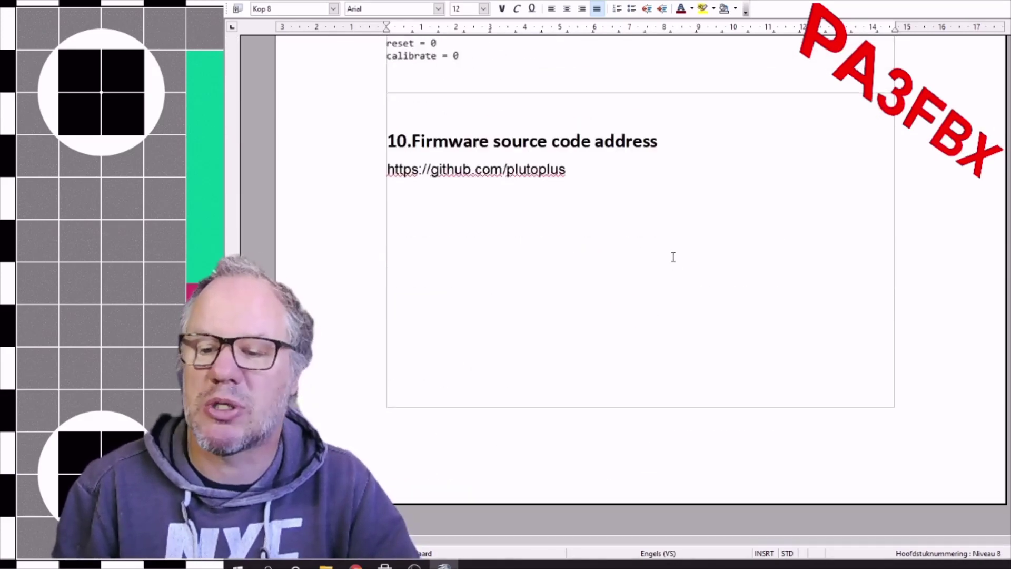